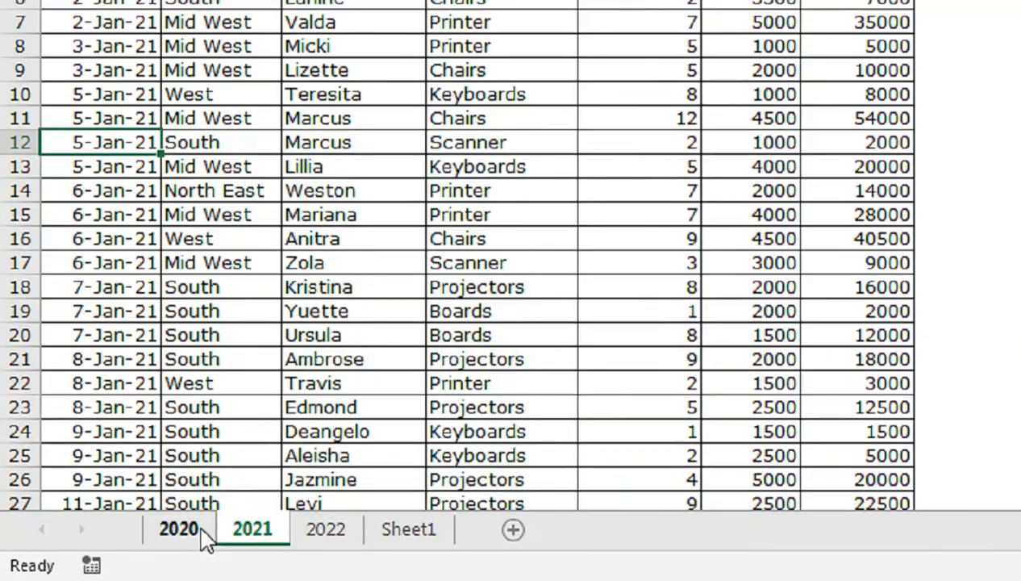
Look through the 2020, 2021 and 2022 sales sheets and the empty Sheet1.
click(100, 552)
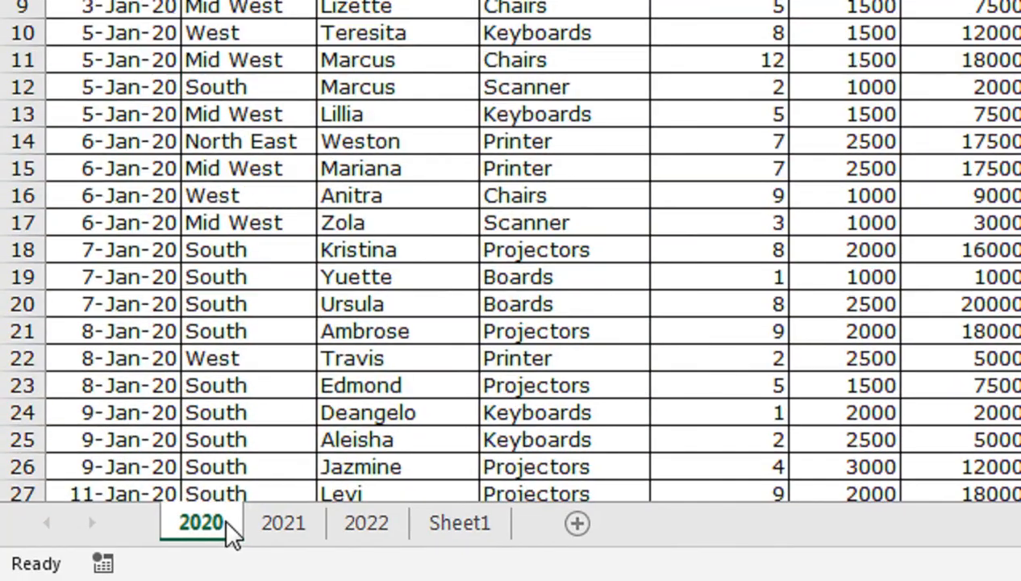
click(263, 522)
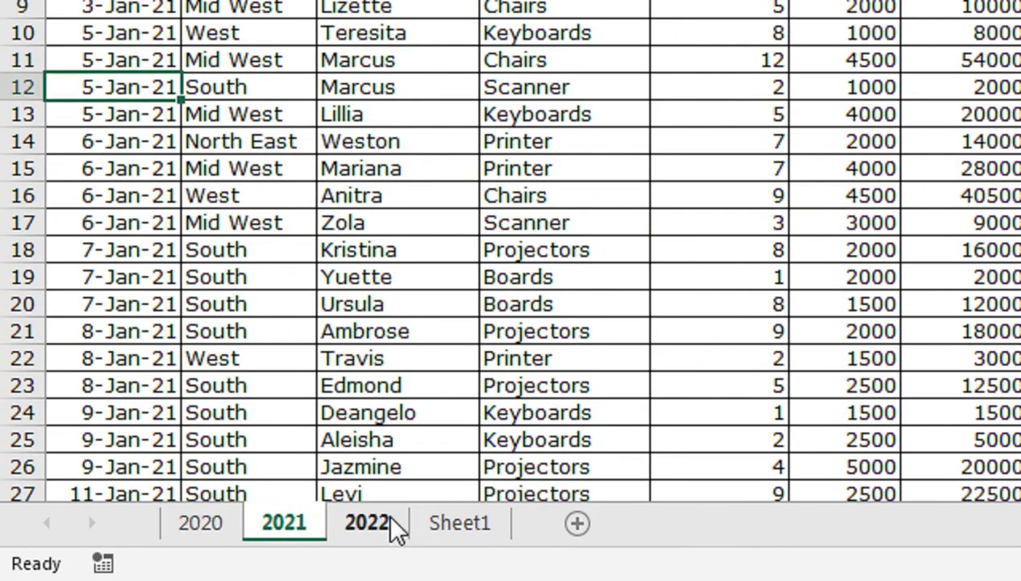
click(390, 521)
click(247, 112)
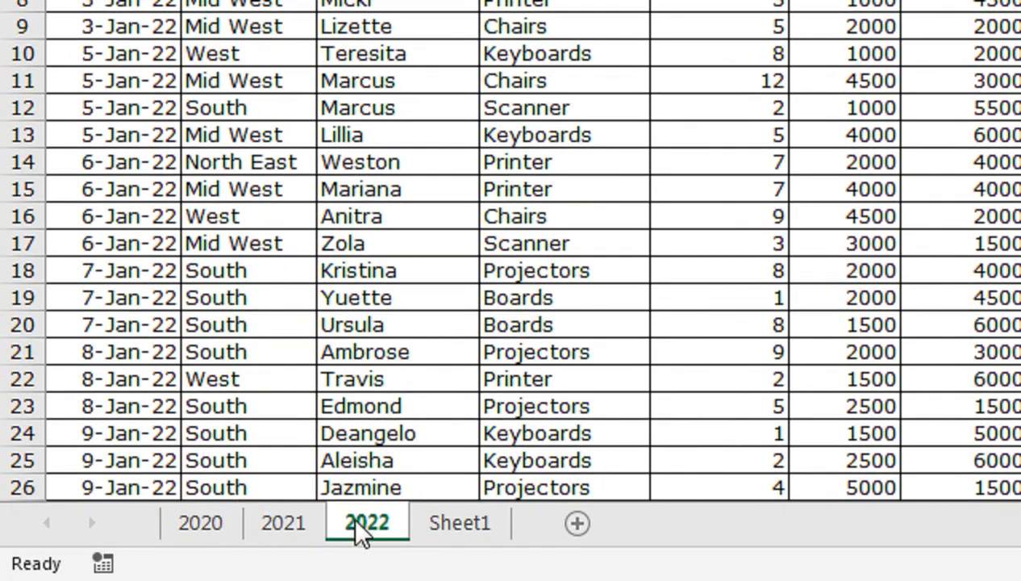
click(481, 533)
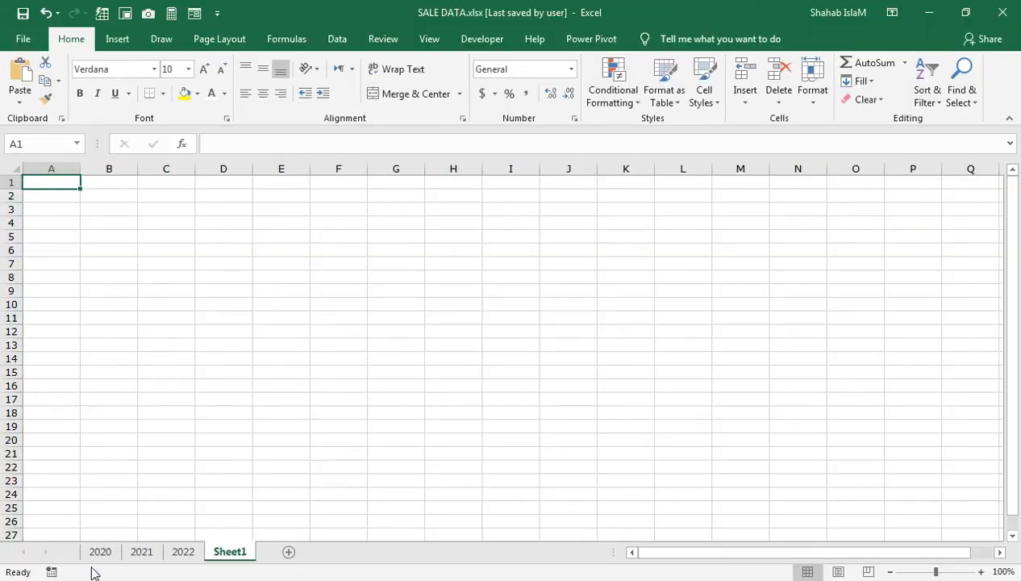
Name the entire sales table on the 2020 sheet, from the Date header through the last row, as data.
click(100, 551)
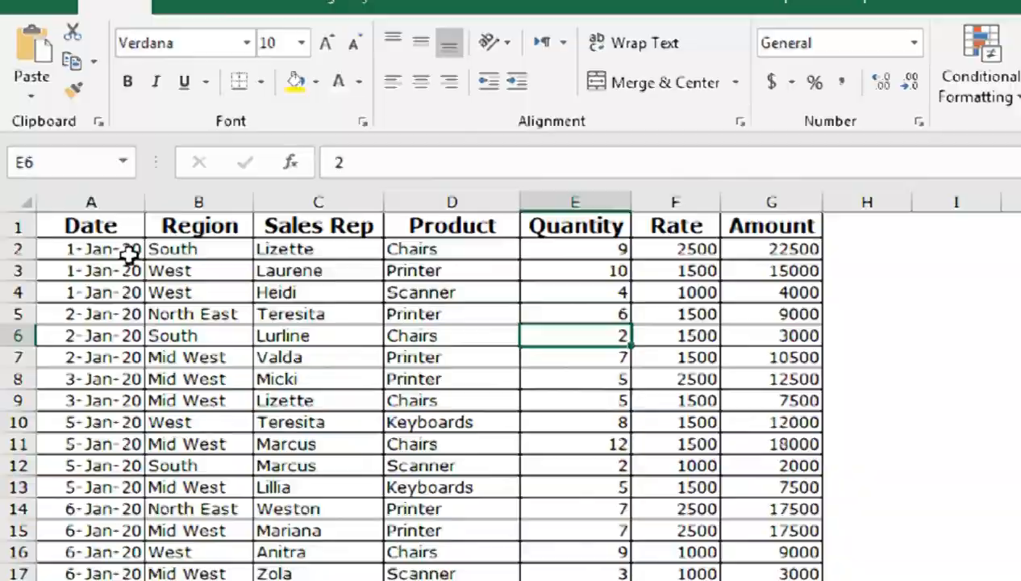
click(65, 185)
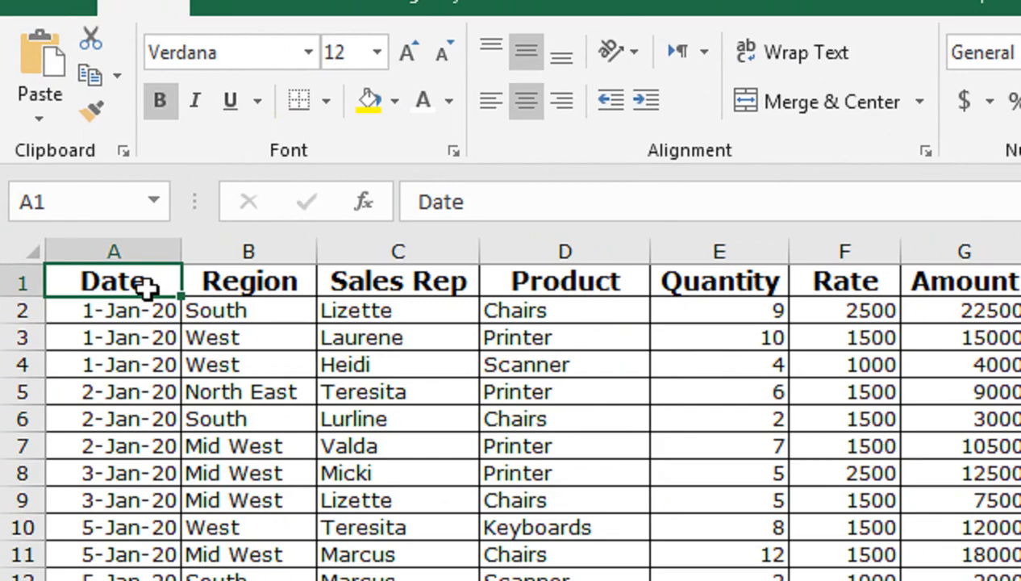
click(572, 3)
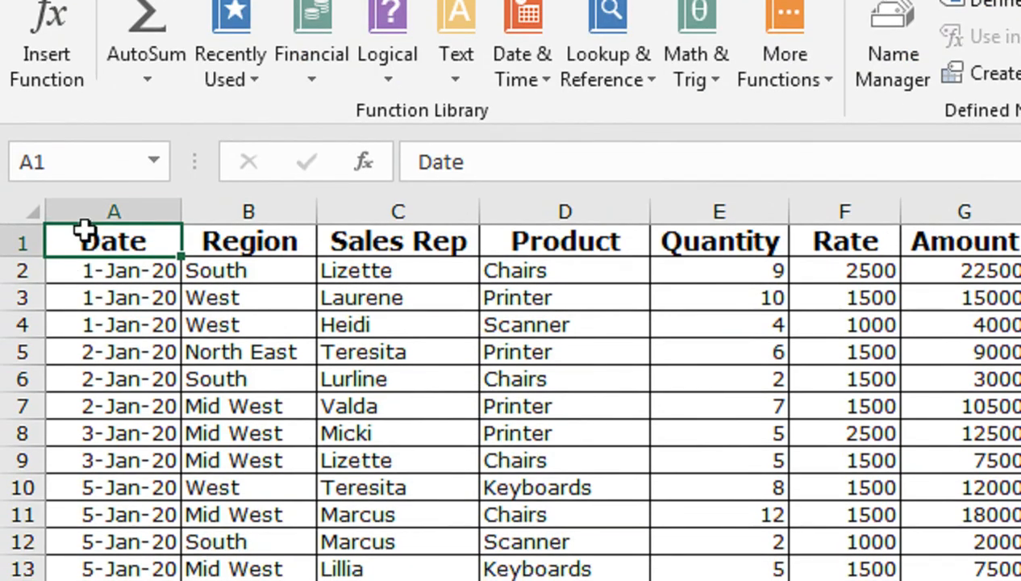
key(ctrl+shift+Right)
key(ctrl+shift+Down)
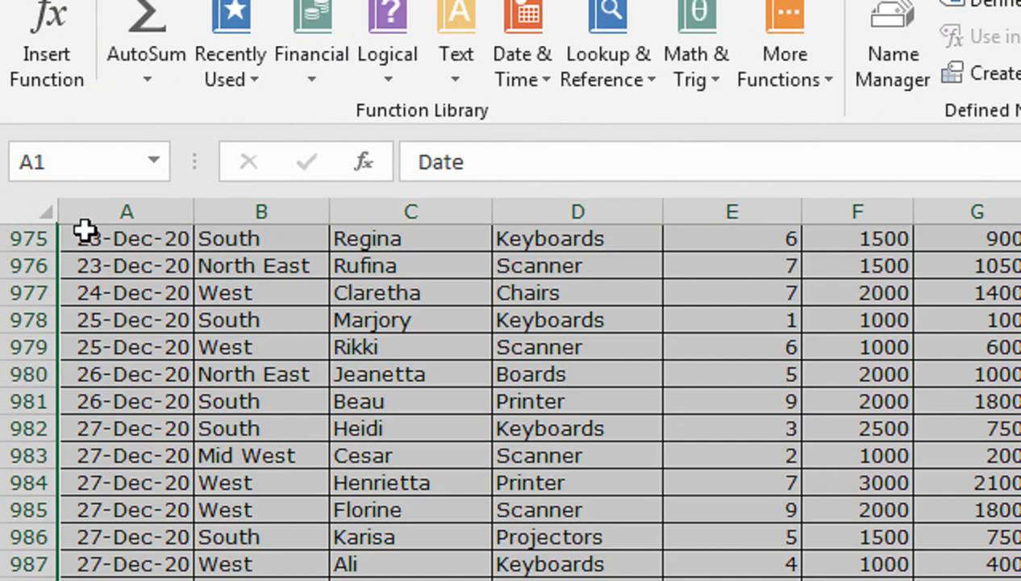
click(85, 172)
text(data)
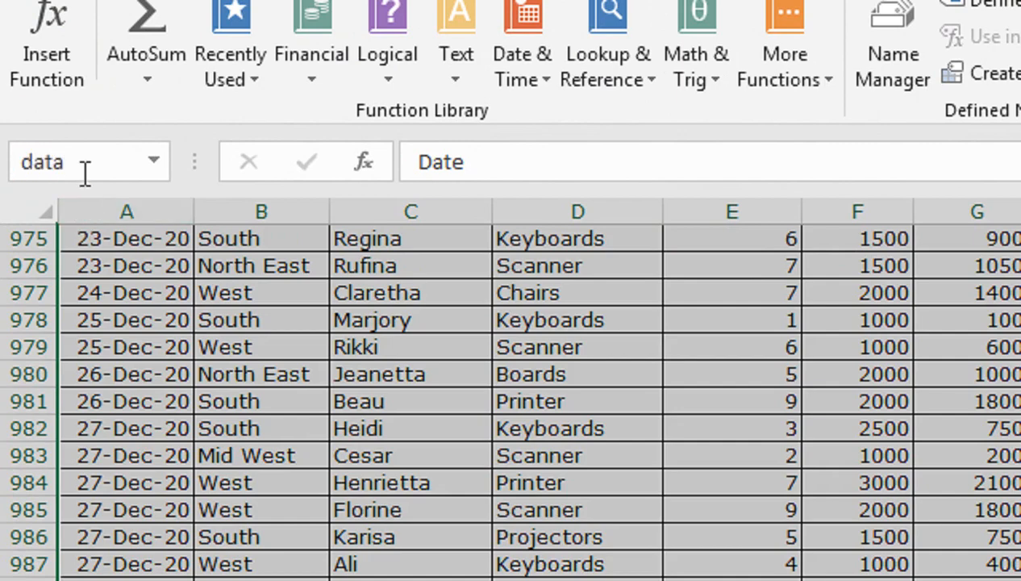
key(Return)
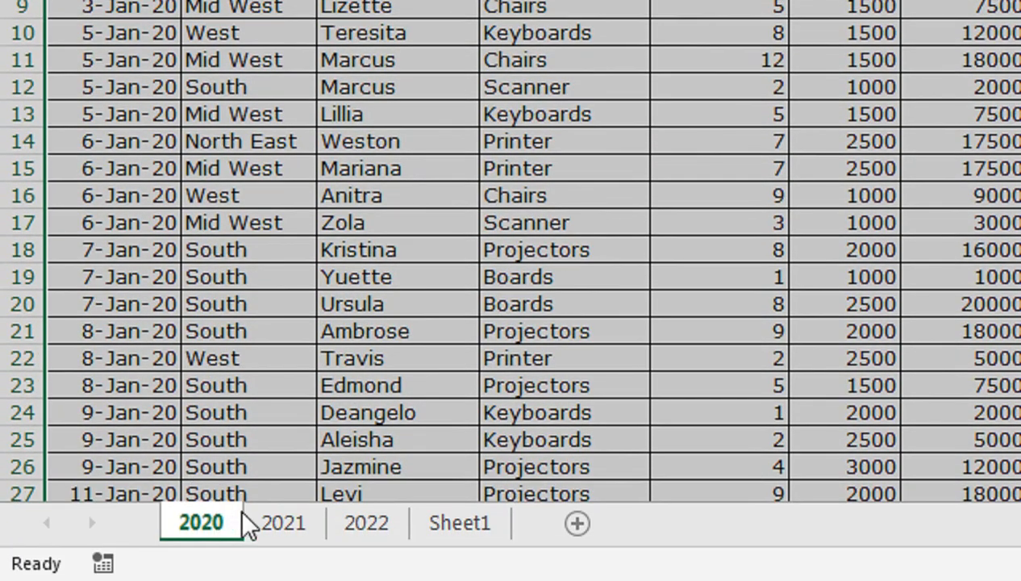
Assign the name data1 to cell A12 on the 2021 sheet.
click(254, 522)
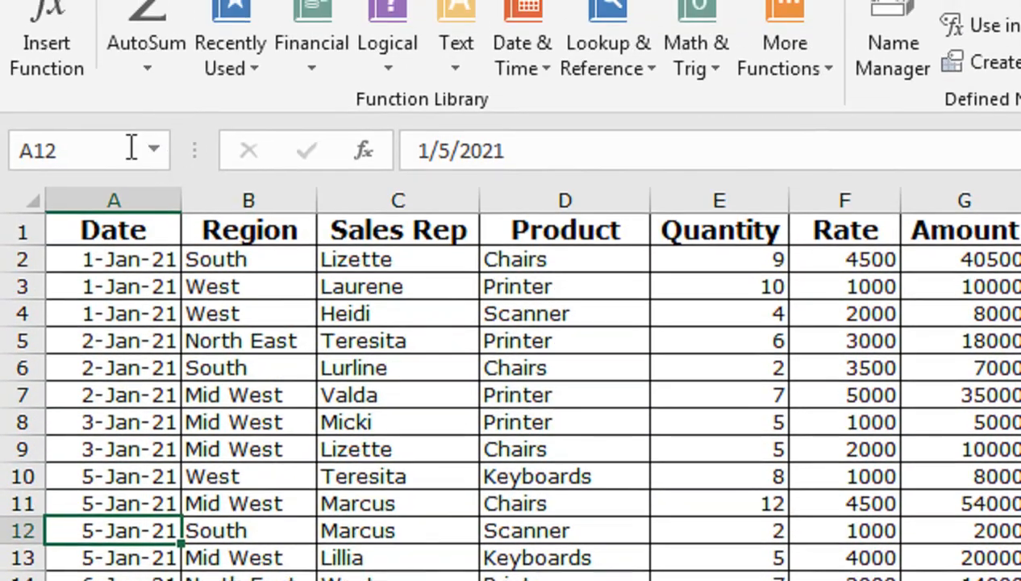
click(131, 13)
text(data1)
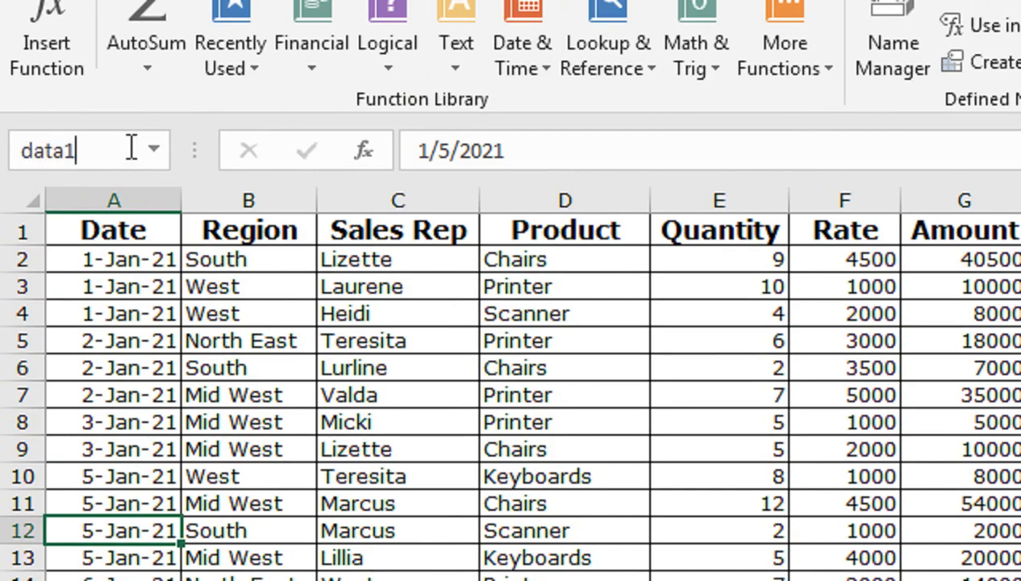
key(Return)
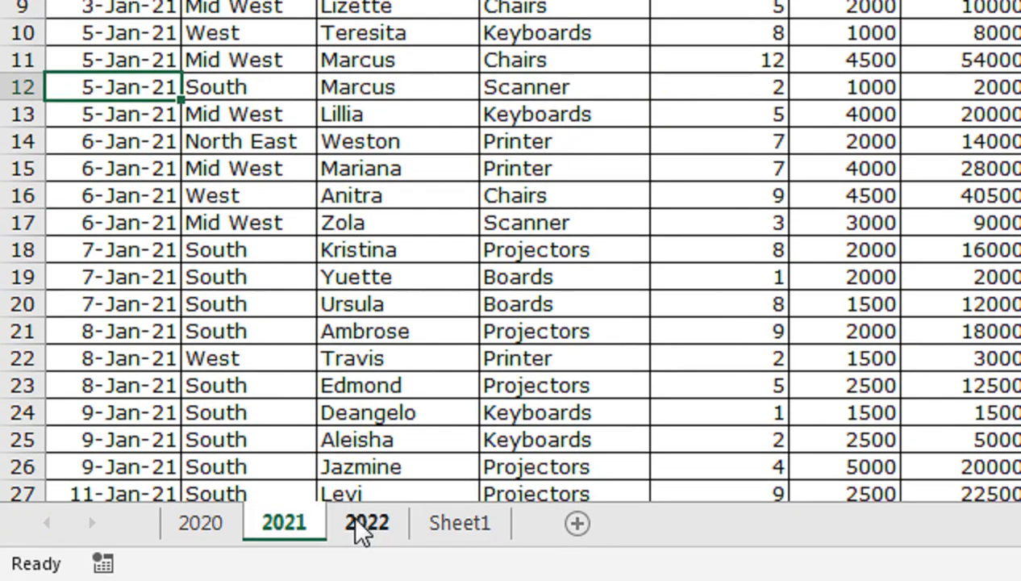
Assign the name data2 to the Region header cell B1 on the 2022 sheet.
click(367, 523)
click(114, 121)
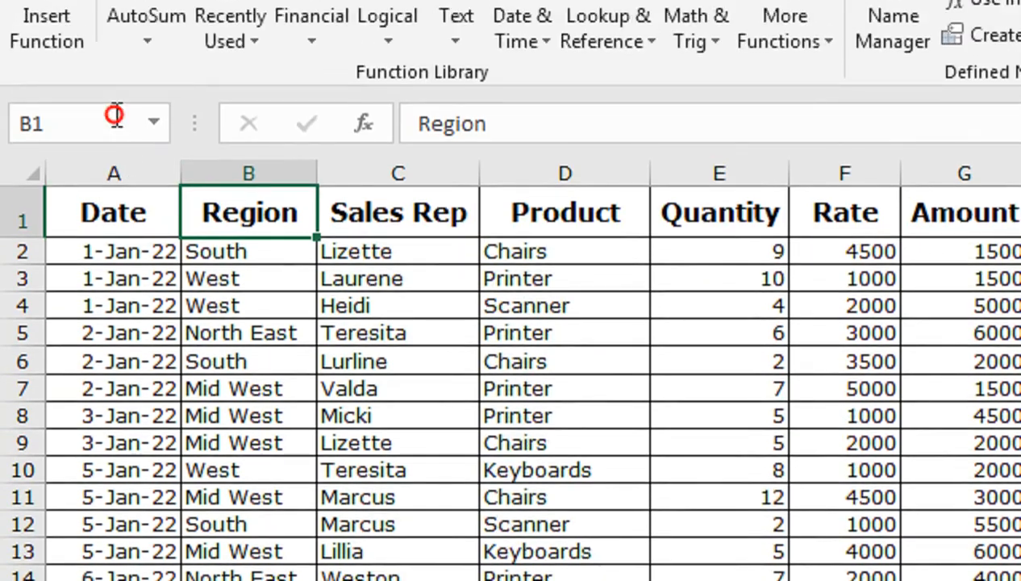
text(data2)
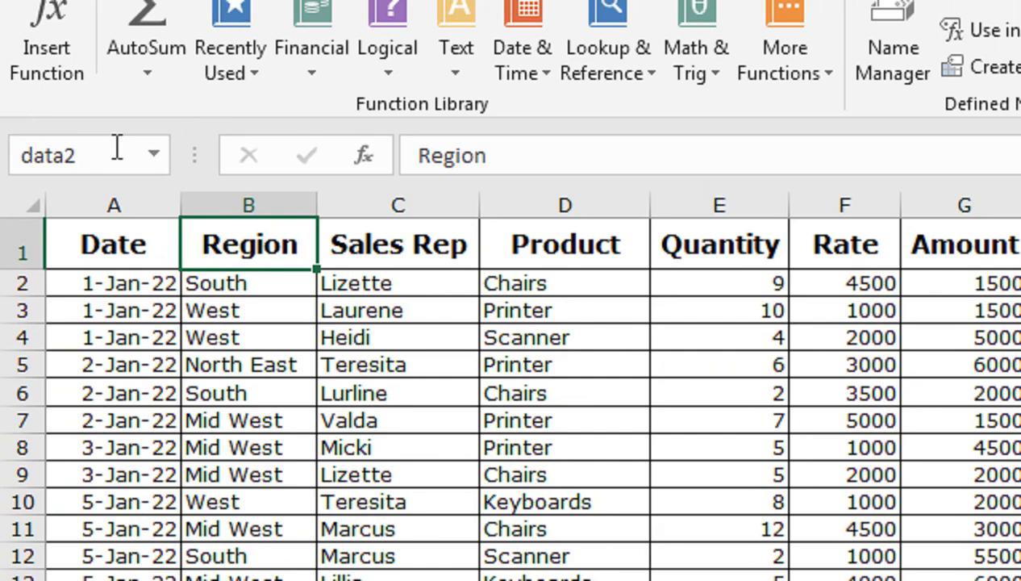
key(Return)
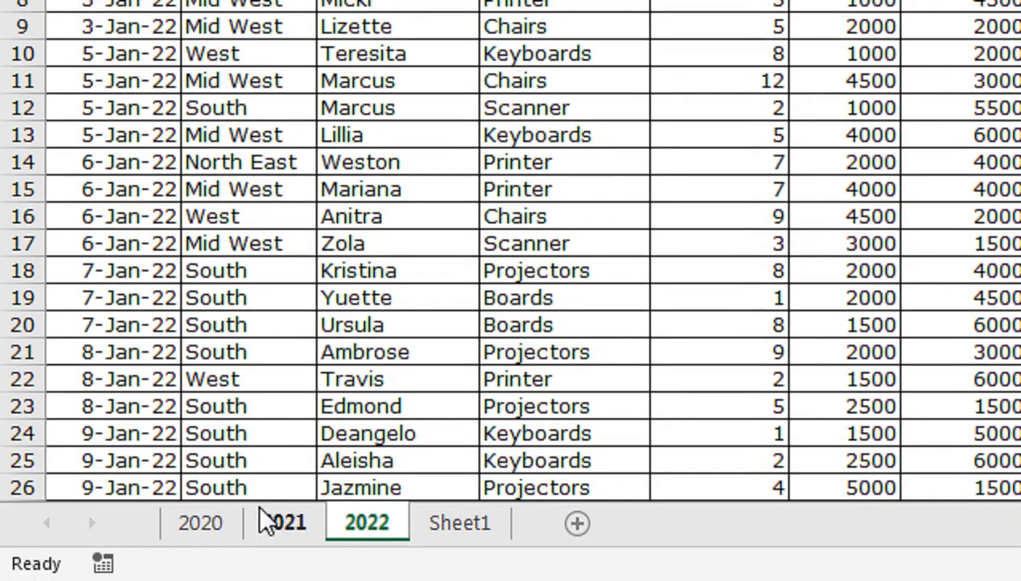
Start a data import from Microsoft Query at cell A1 of Sheet1 and accept the external data source notice.
click(267, 519)
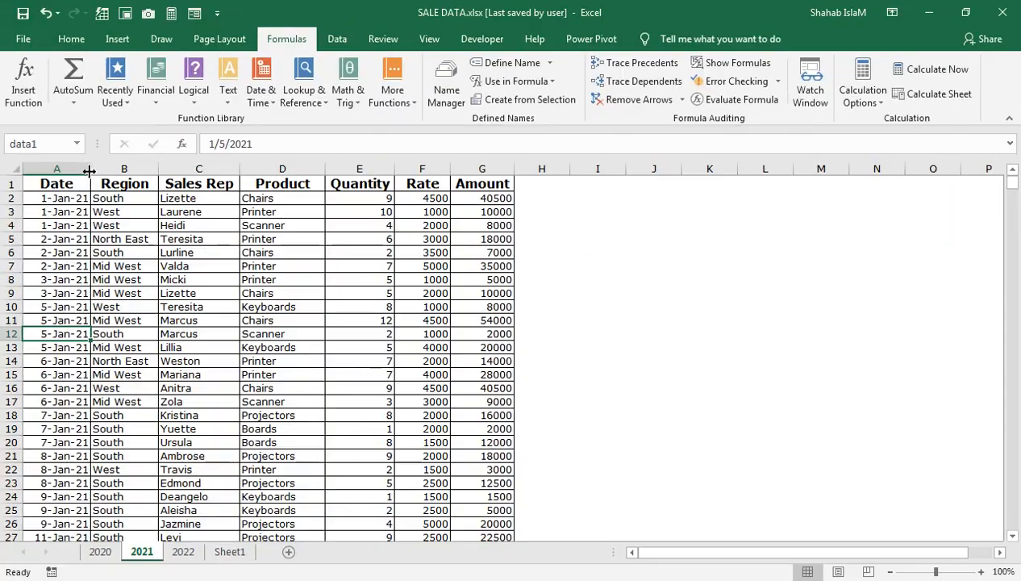
click(231, 552)
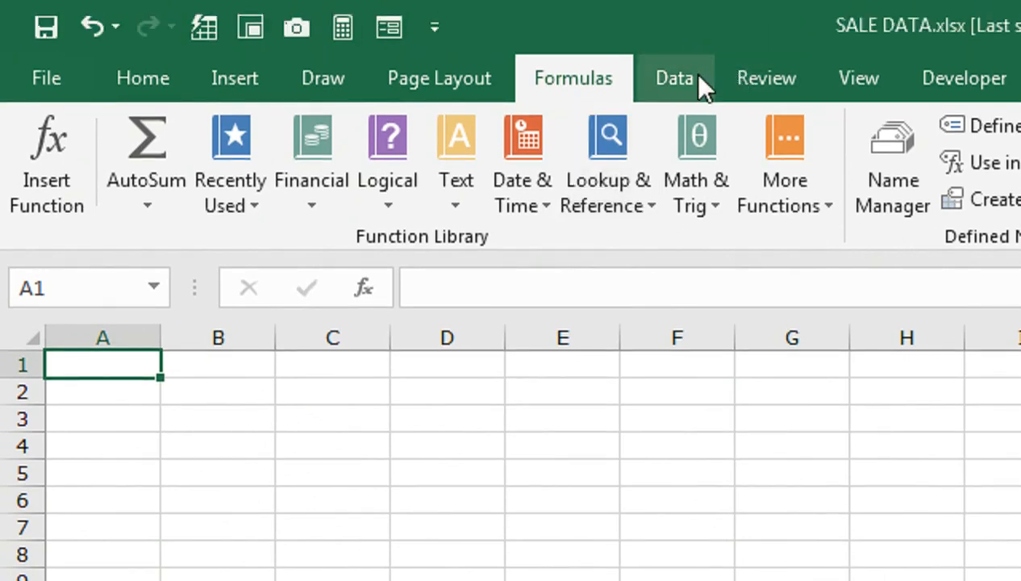
click(691, 75)
click(64, 201)
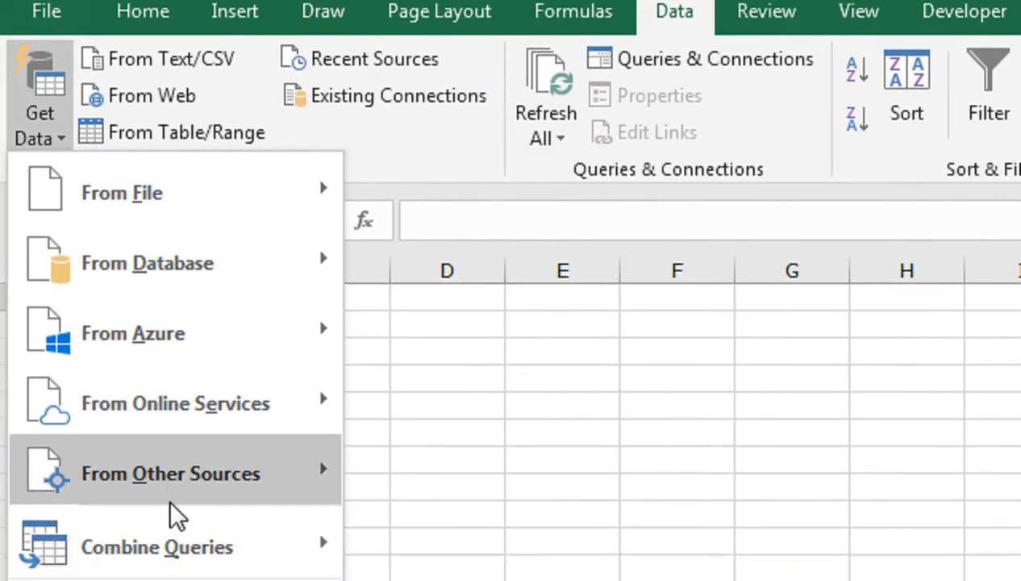
mouse_move(176, 516)
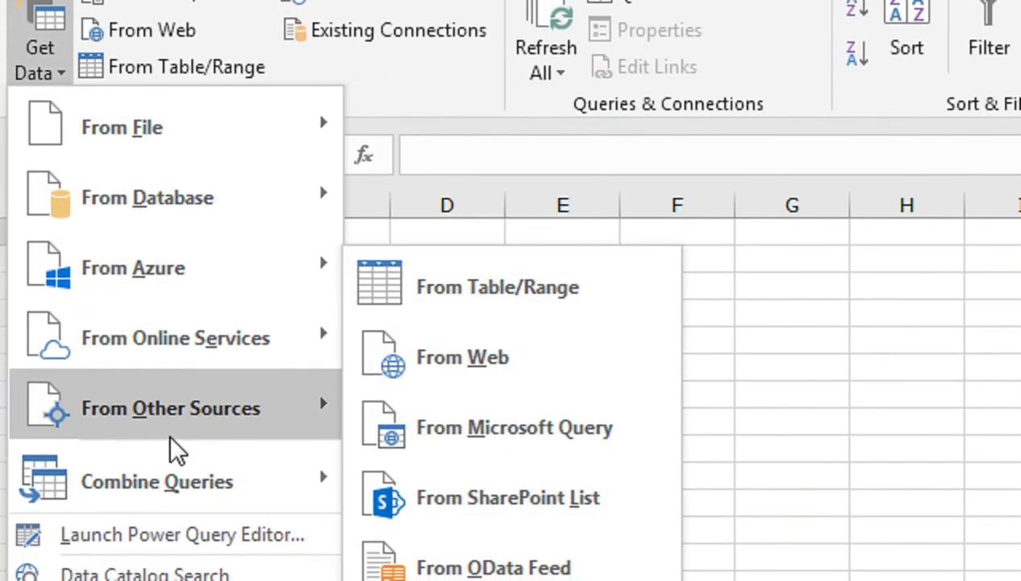
click(376, 441)
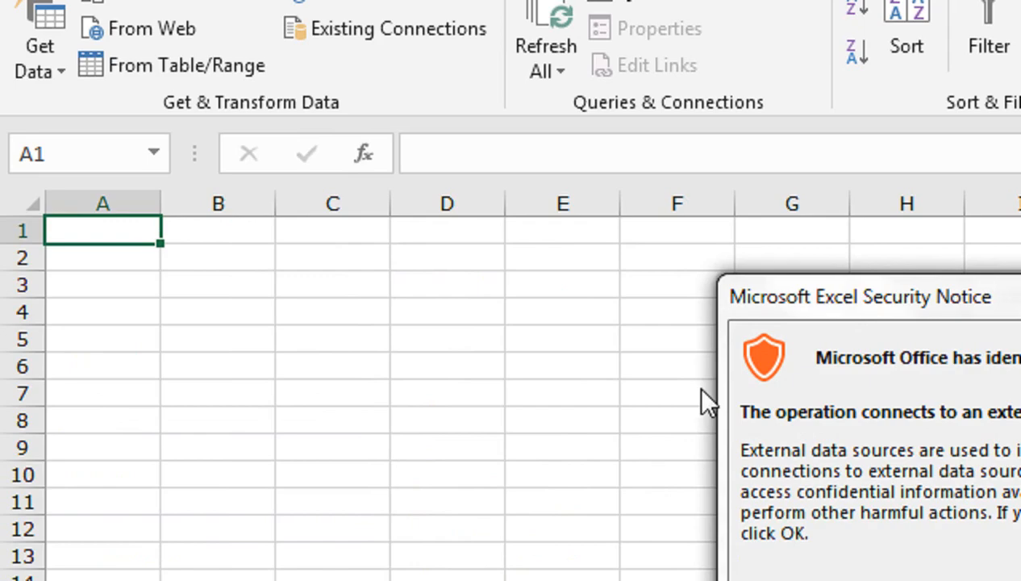
drag(853, 297, 584, 261)
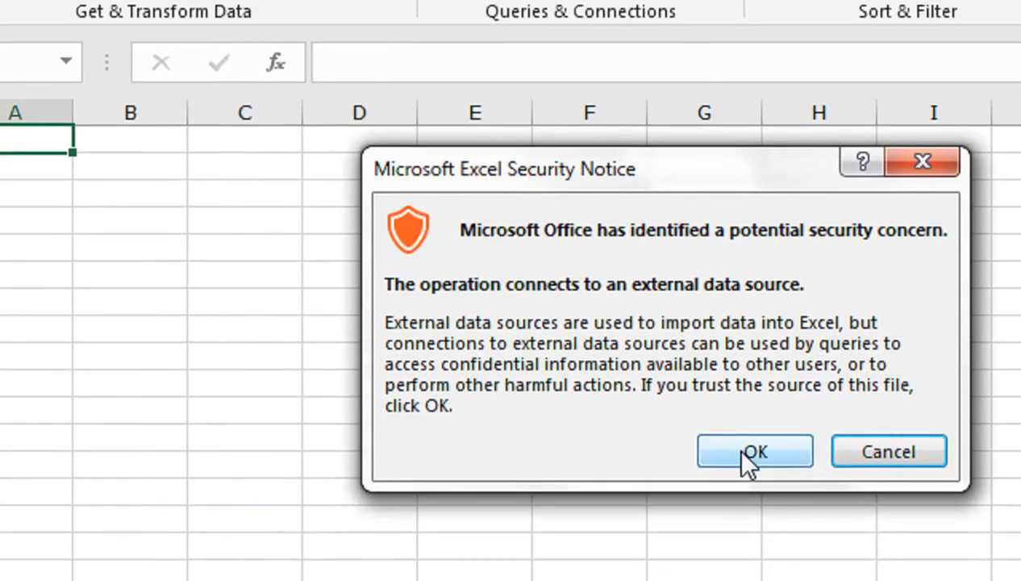
click(752, 532)
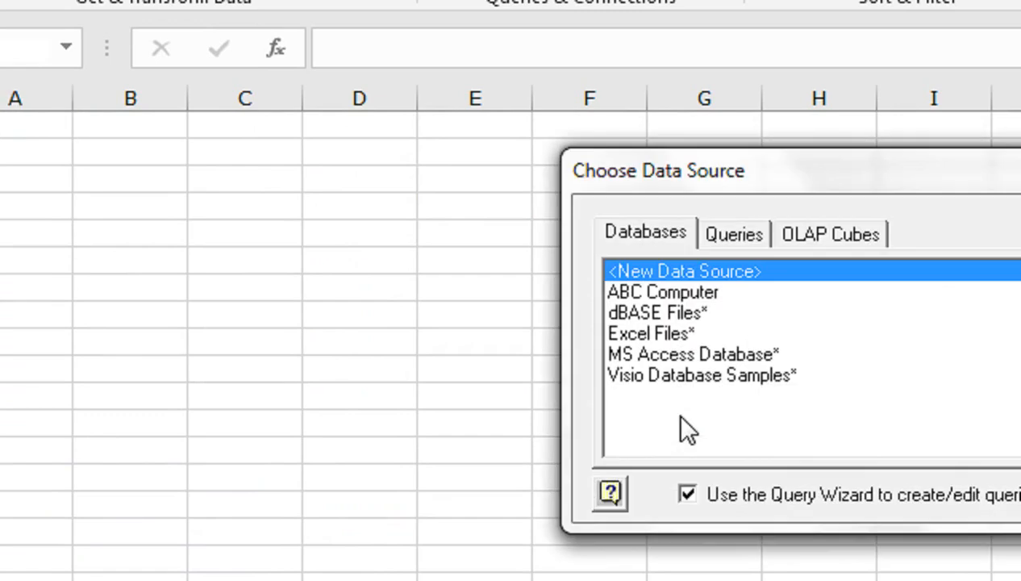
Try to connect the query to SALE DATA.xlsx on the Desktop as an Excel Files source, and discard the query at column selection.
drag(677, 176, 399, 173)
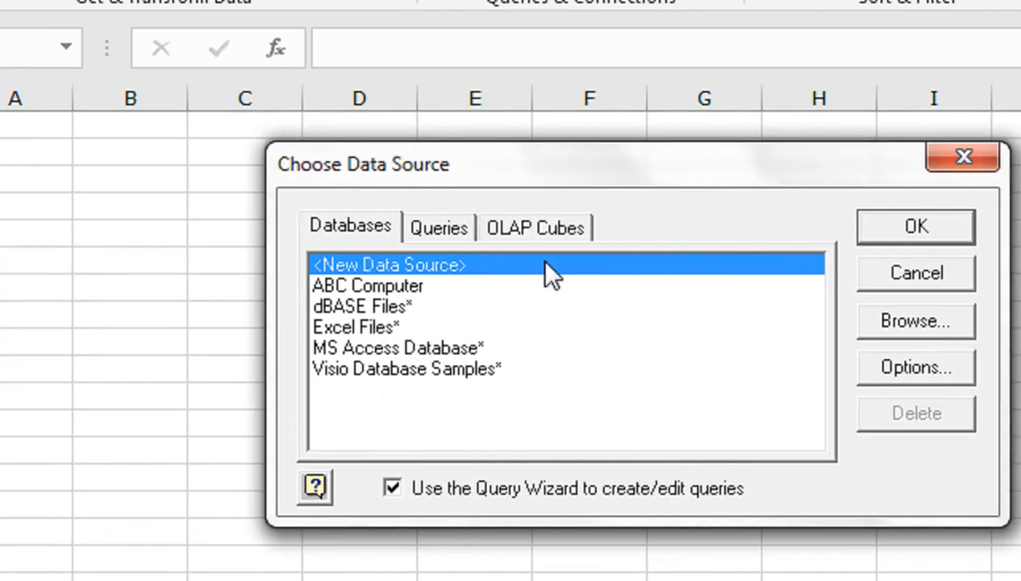
double_click(340, 330)
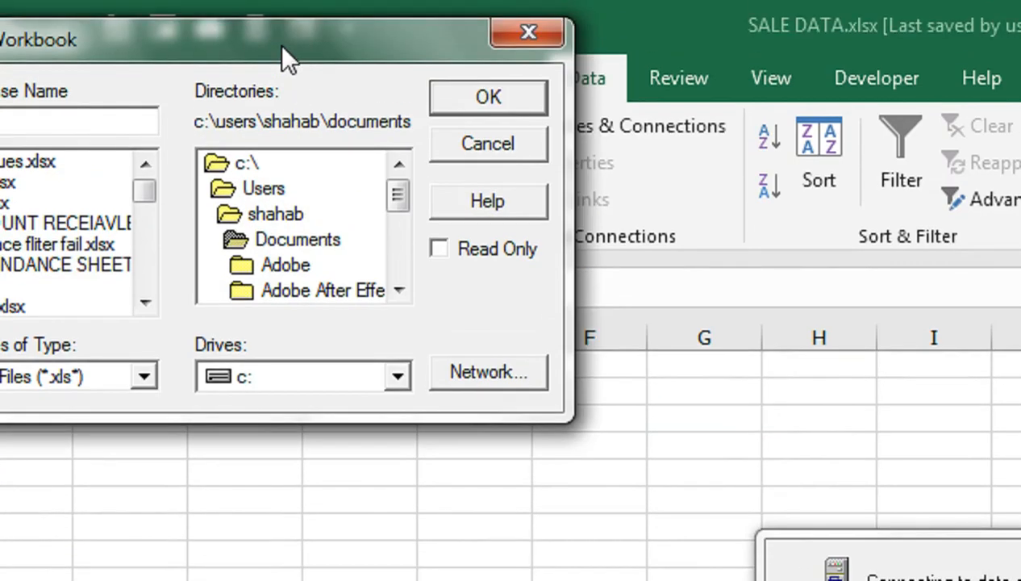
drag(290, 57, 722, 509)
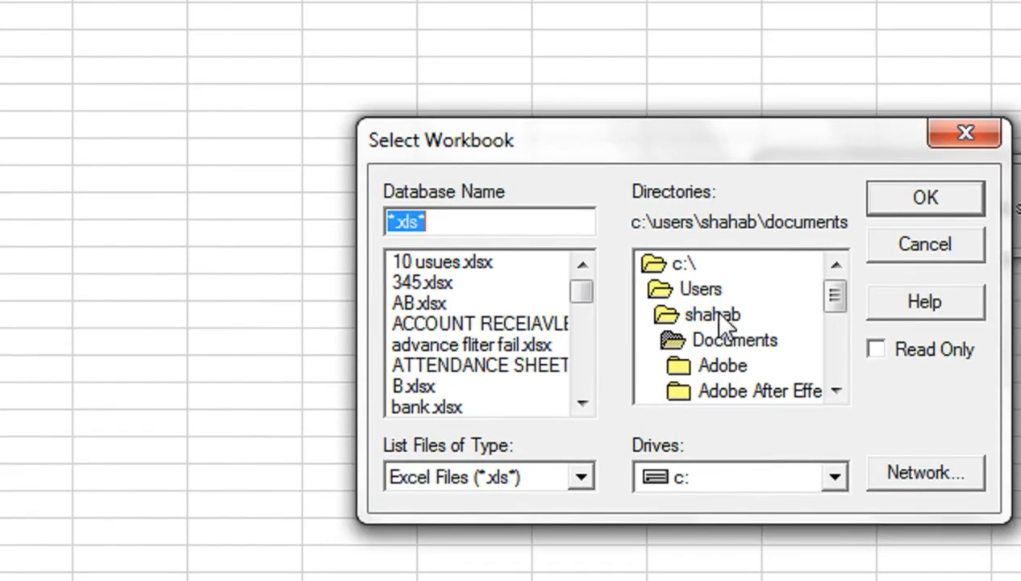
double_click(713, 315)
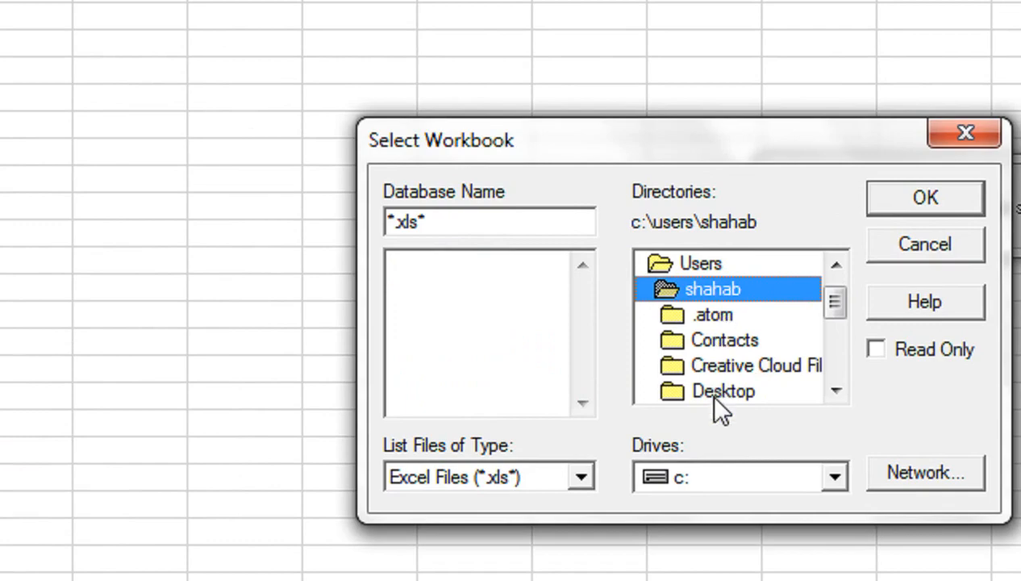
double_click(714, 394)
click(411, 324)
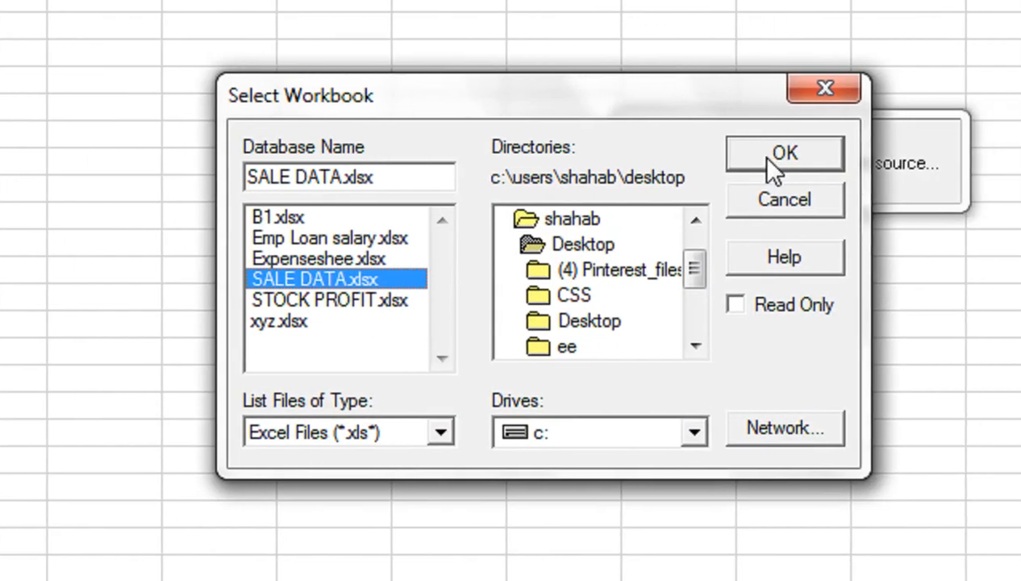
click(887, 154)
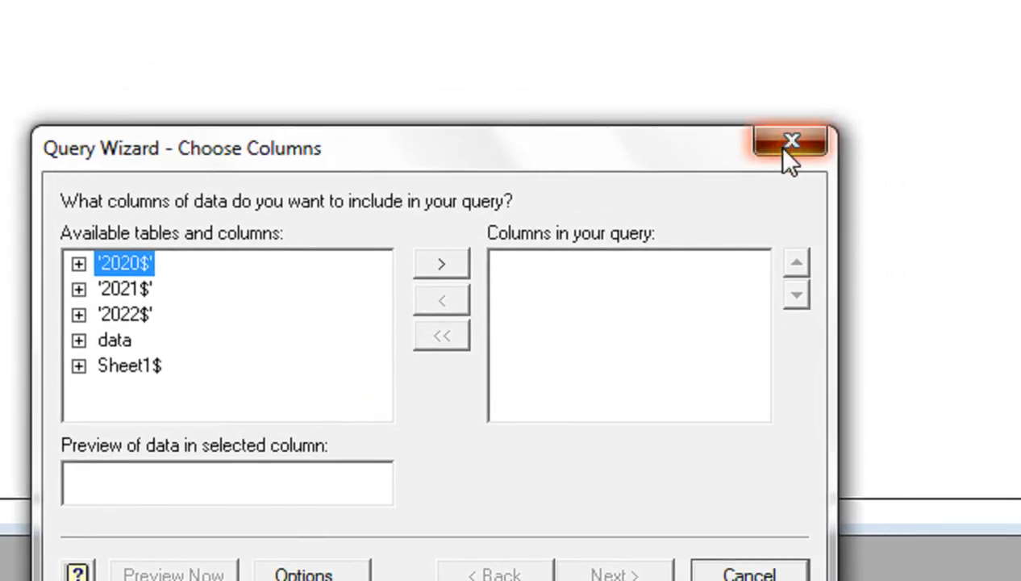
click(912, 95)
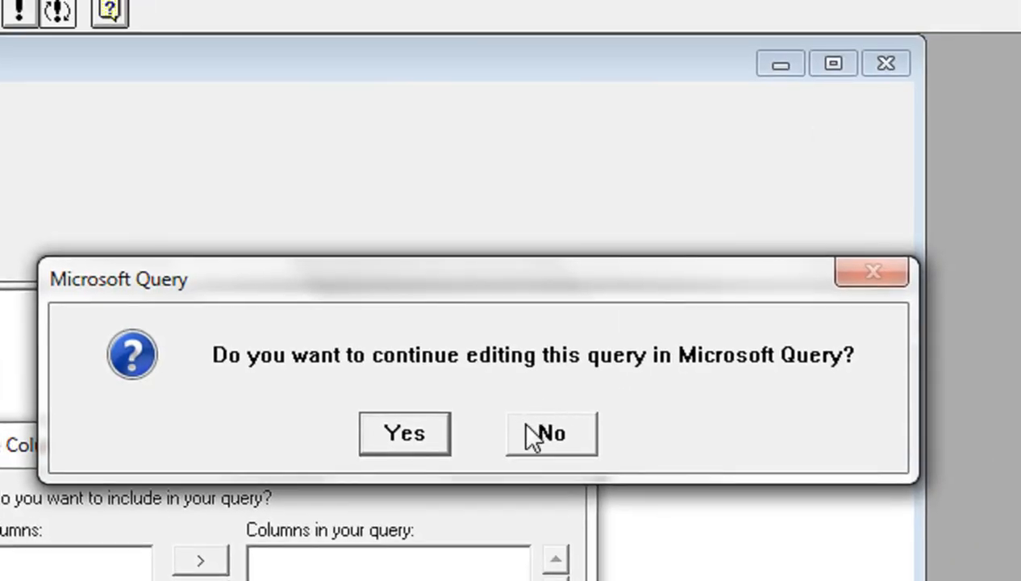
click(532, 436)
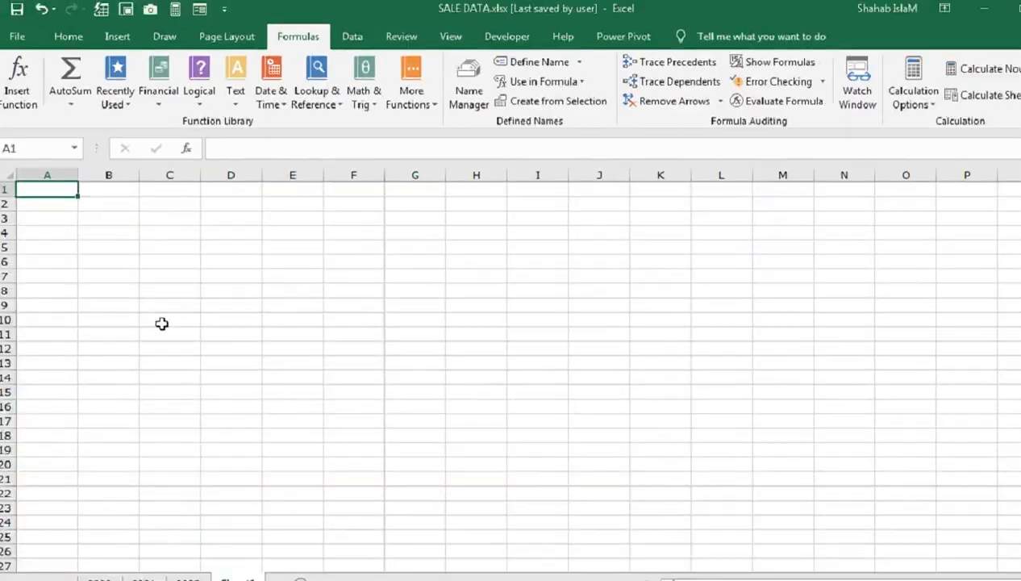
Check which cells carry the assigned range names on the 2020 and 2021 sheets.
click(98, 576)
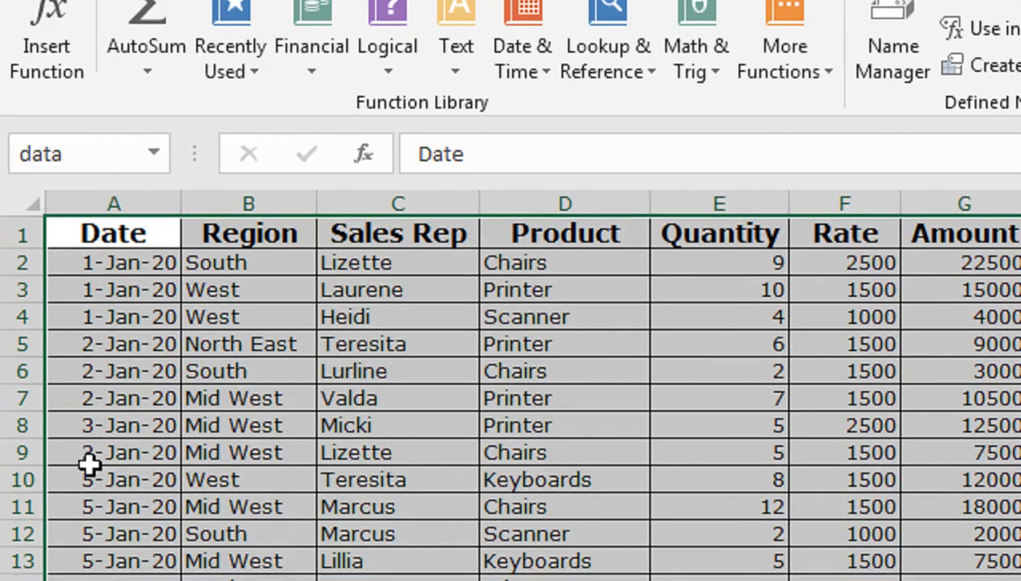
click(282, 523)
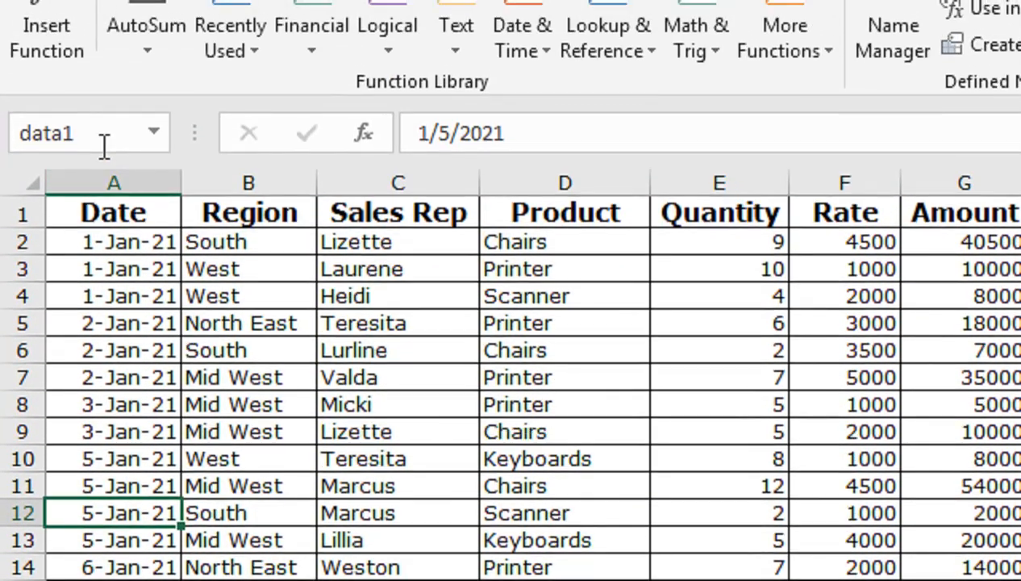
click(137, 211)
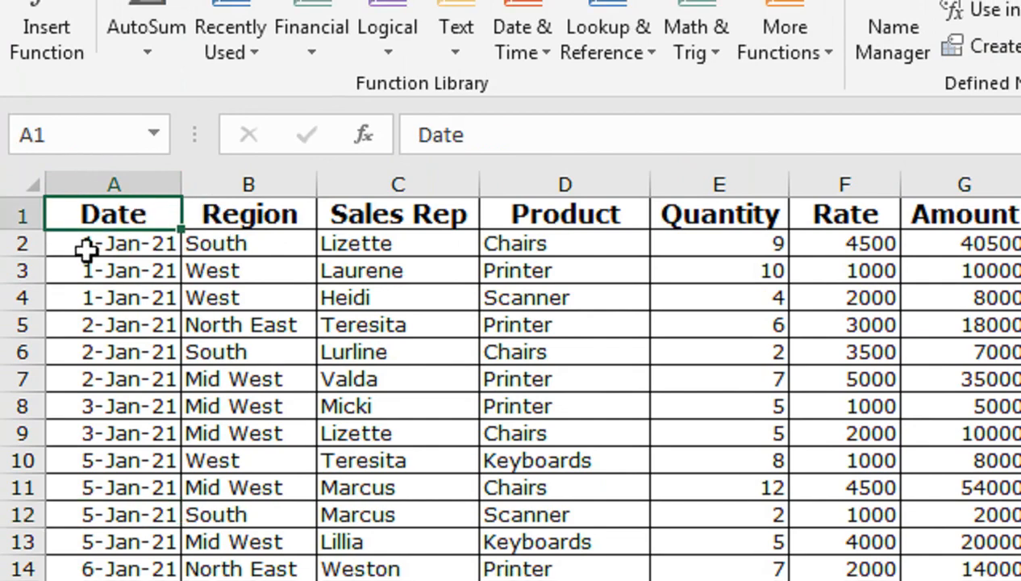
click(72, 321)
click(108, 296)
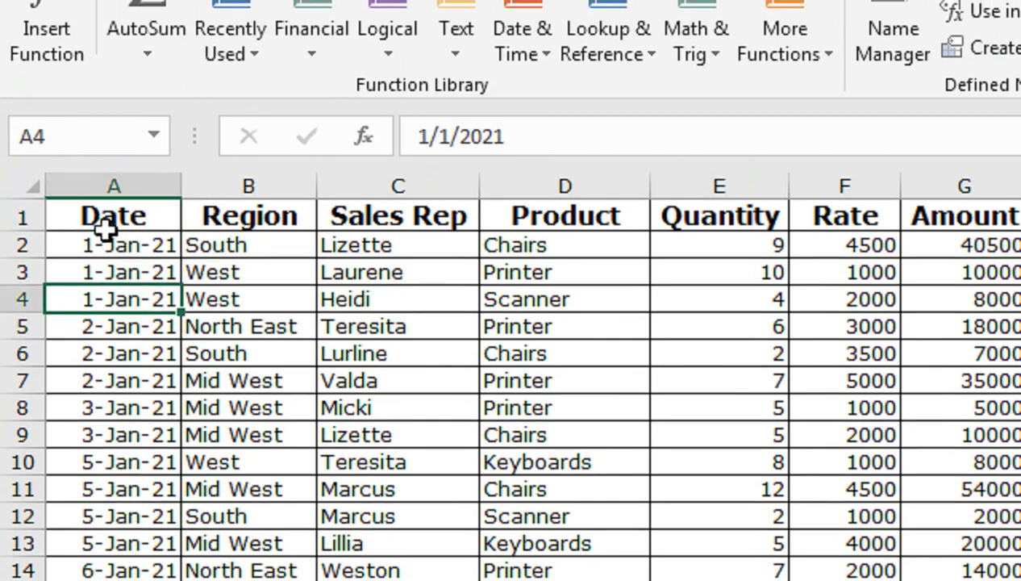
Select the entire sales table on the 2021 sheet, starting from the Date header in A1.
click(108, 243)
click(107, 218)
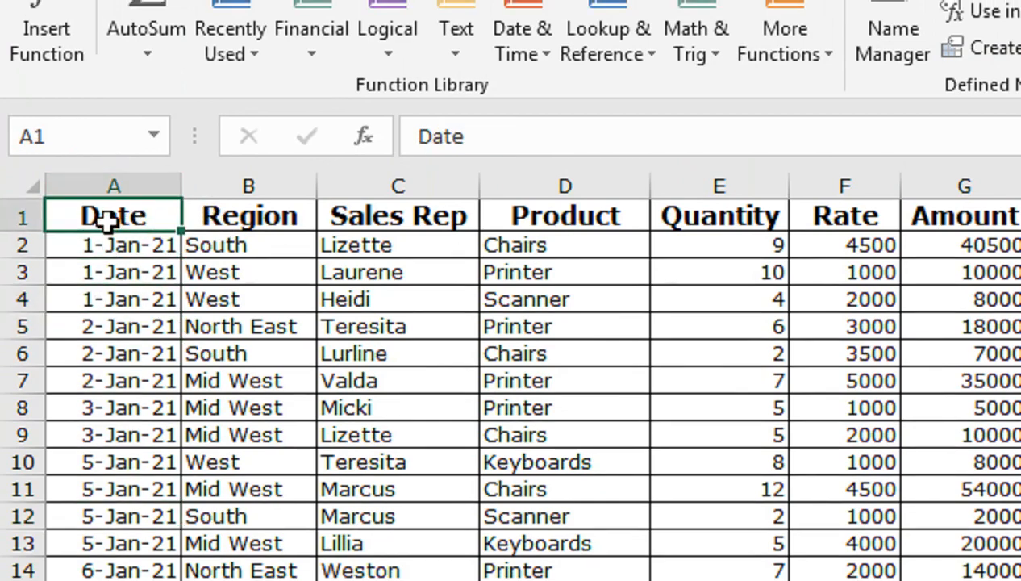
key(ctrl+shift+Right)
key(ctrl+shift+Down)
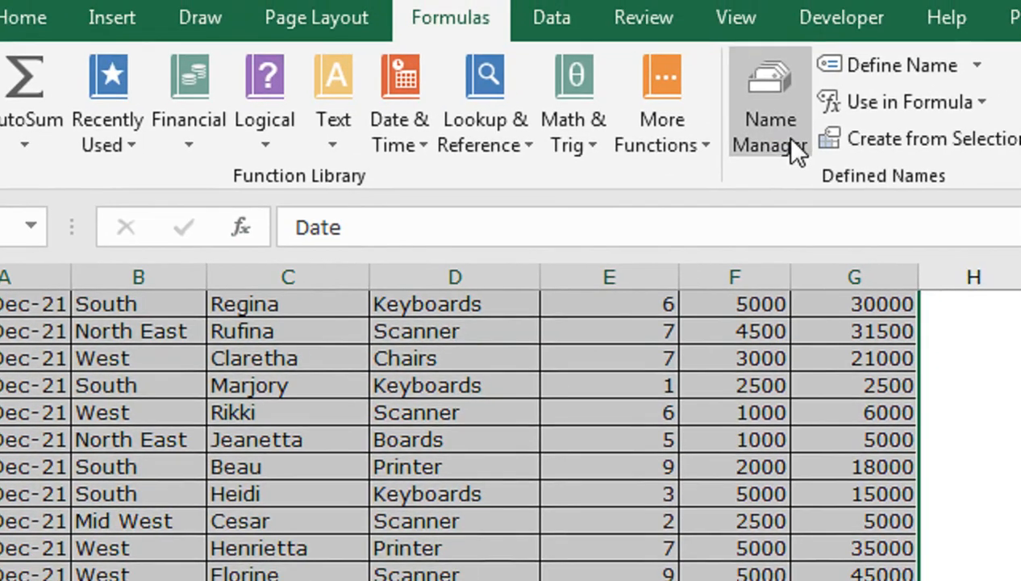
Delete the defined names data1 and data2 from the workbook.
click(899, 97)
click(583, 377)
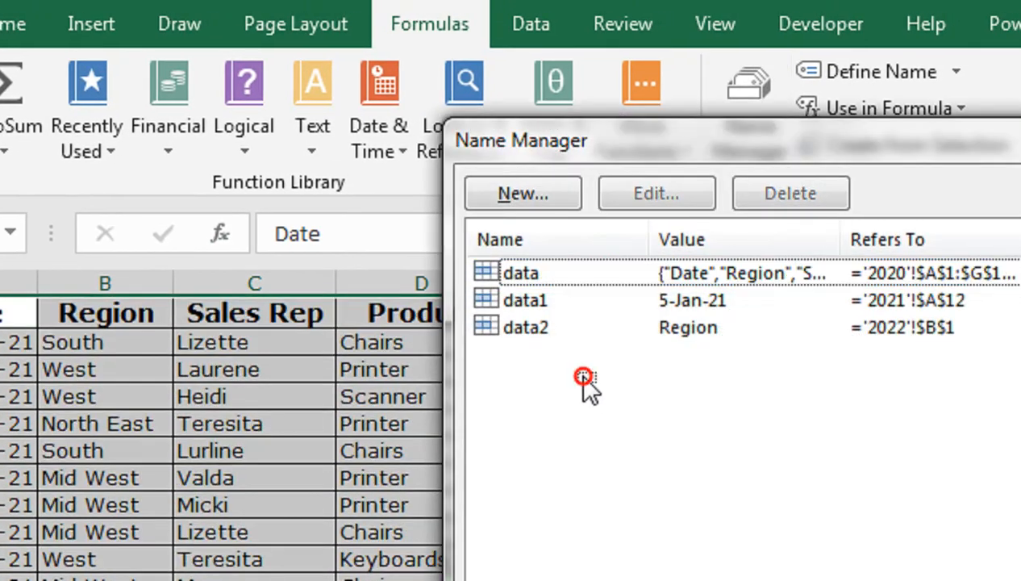
click(542, 329)
shift+click(540, 303)
click(762, 192)
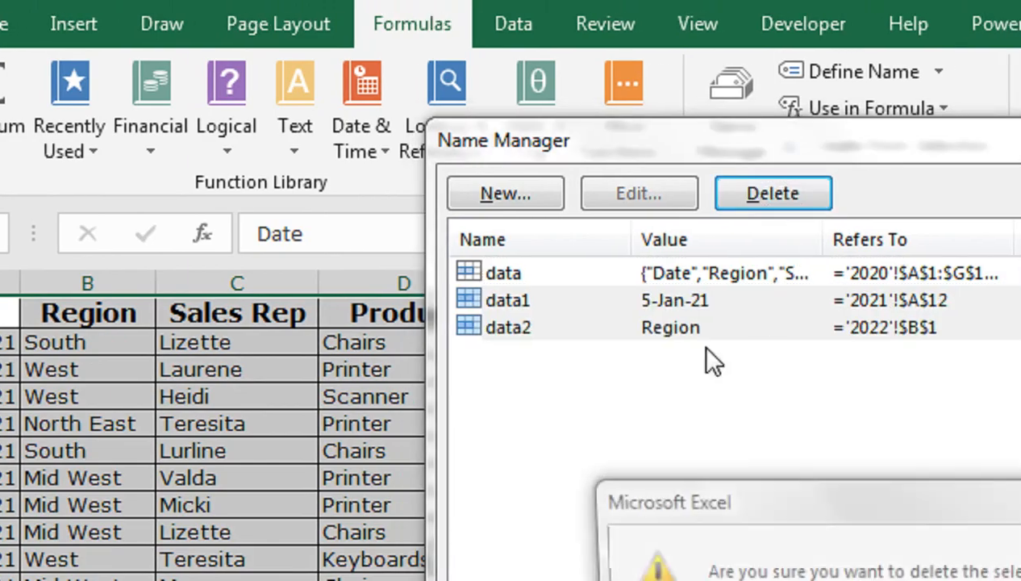
click(798, 536)
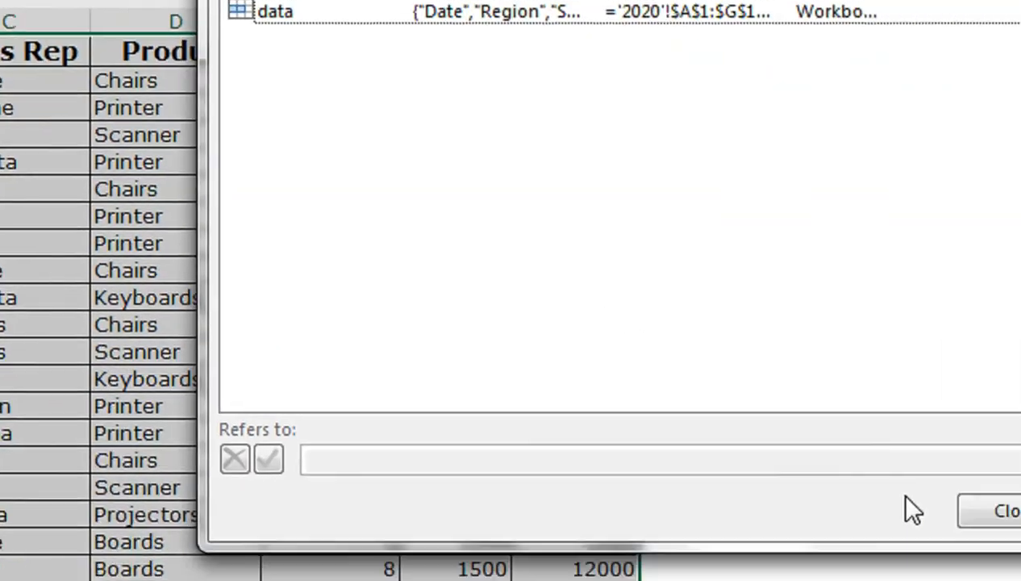
click(990, 511)
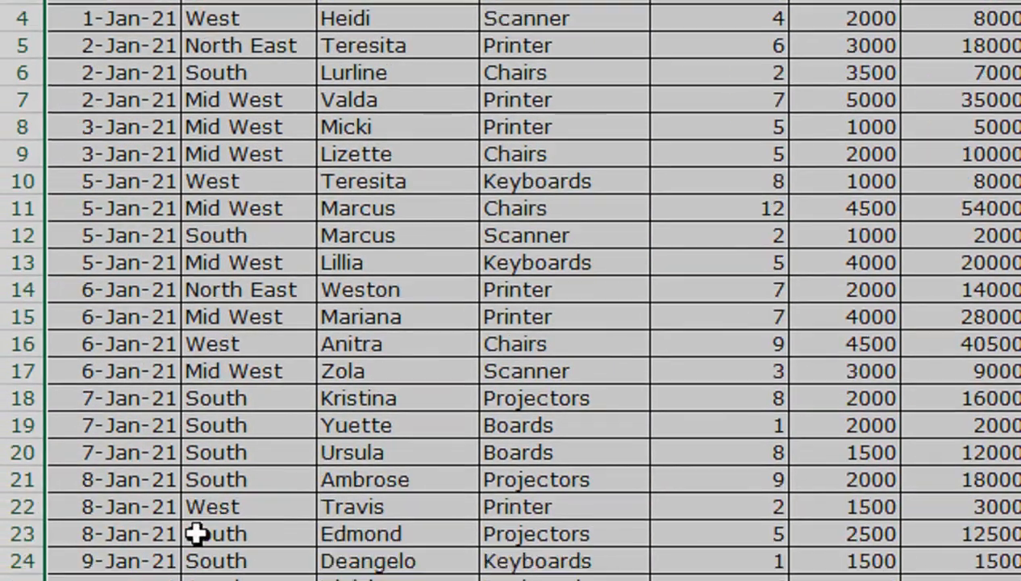
Assign the name data1 to the selected sales table on the 2021 sheet.
click(86, 62)
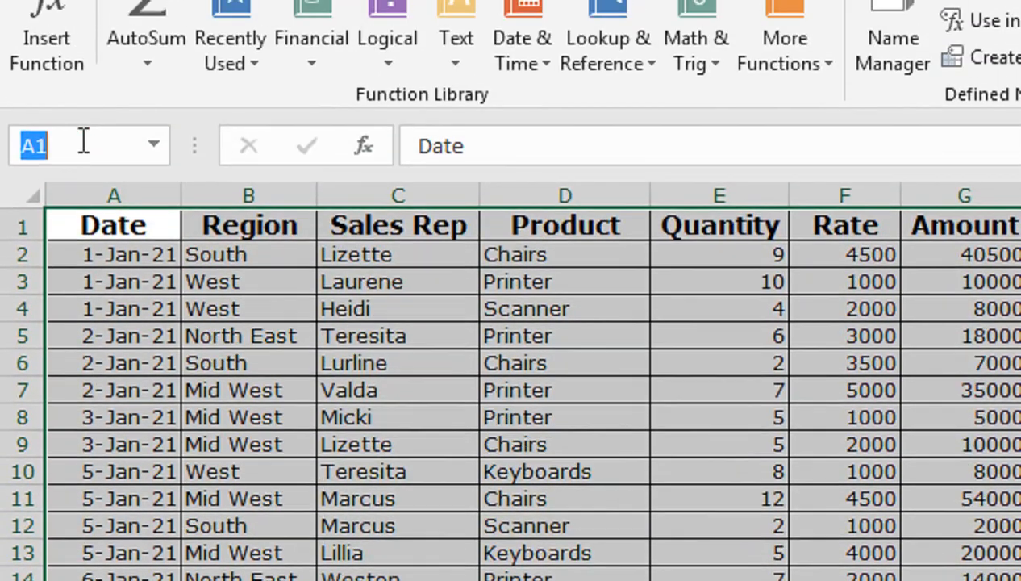
text(data1)
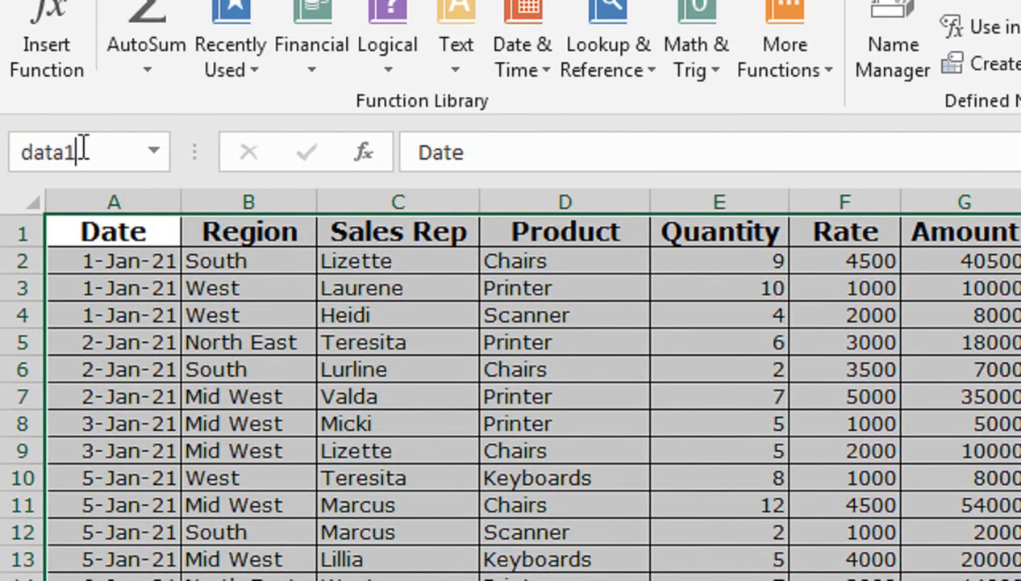
key(Return)
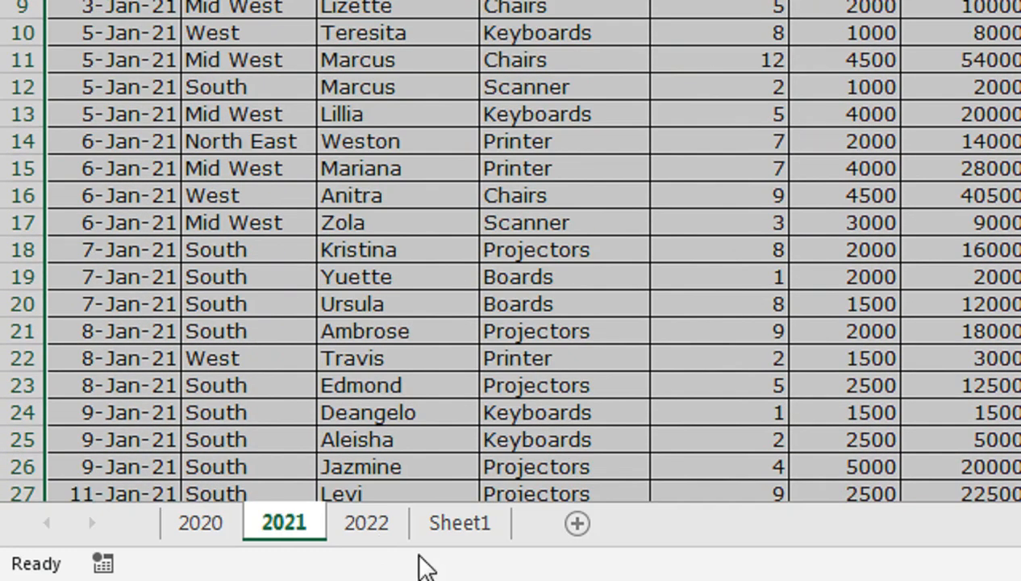
Assign the name data2 to the entire sales table on the 2022 sheet, starting from A1.
click(377, 526)
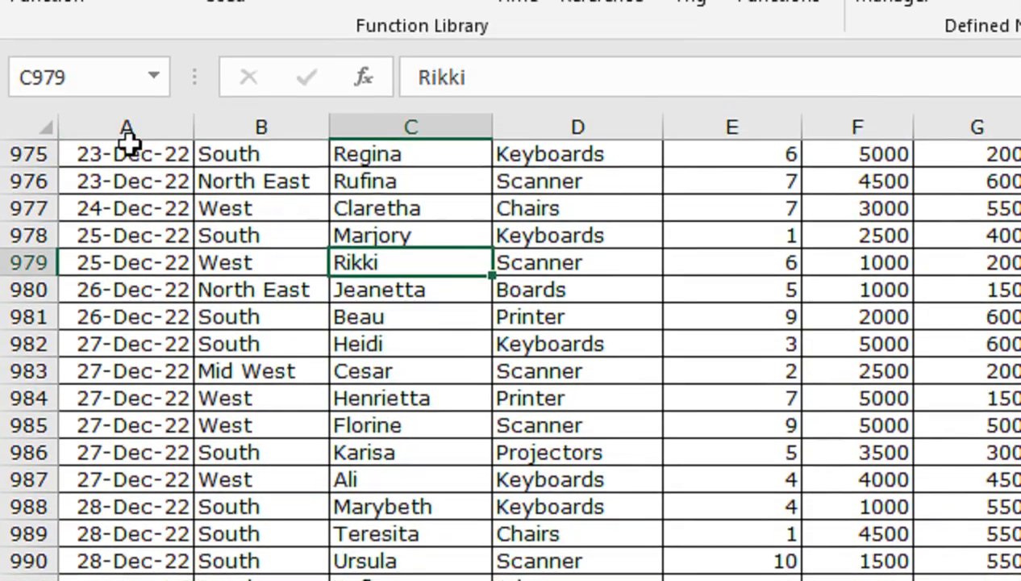
click(117, 108)
key(ctrl+Up)
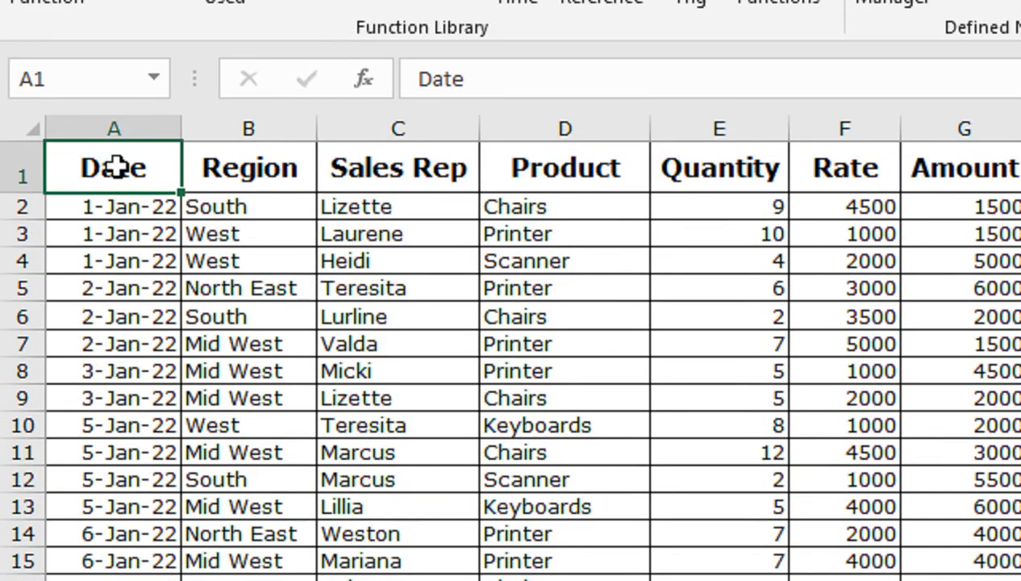
key(ctrl+shift+Right)
key(ctrl+shift+Down)
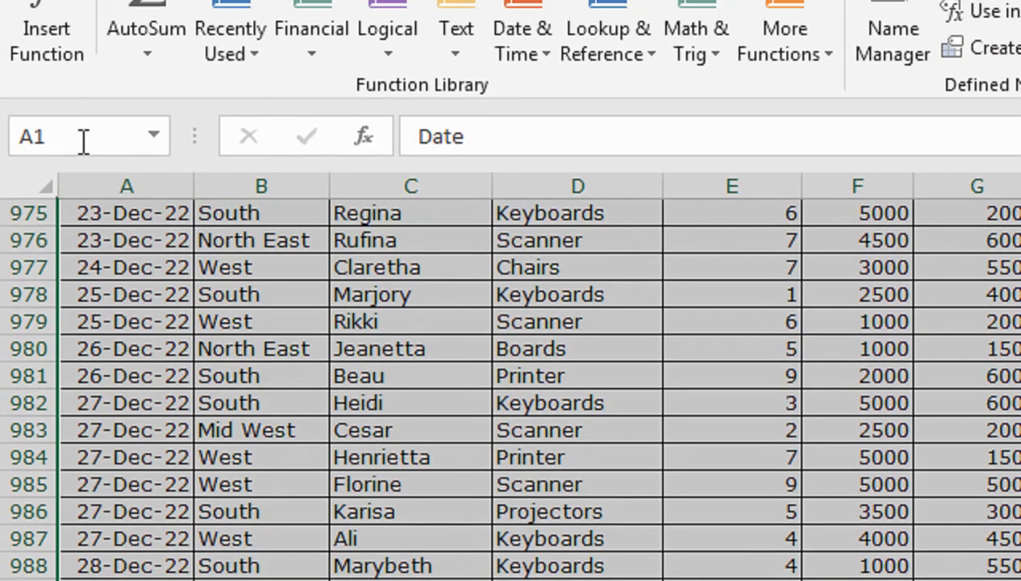
click(84, 137)
text(data)
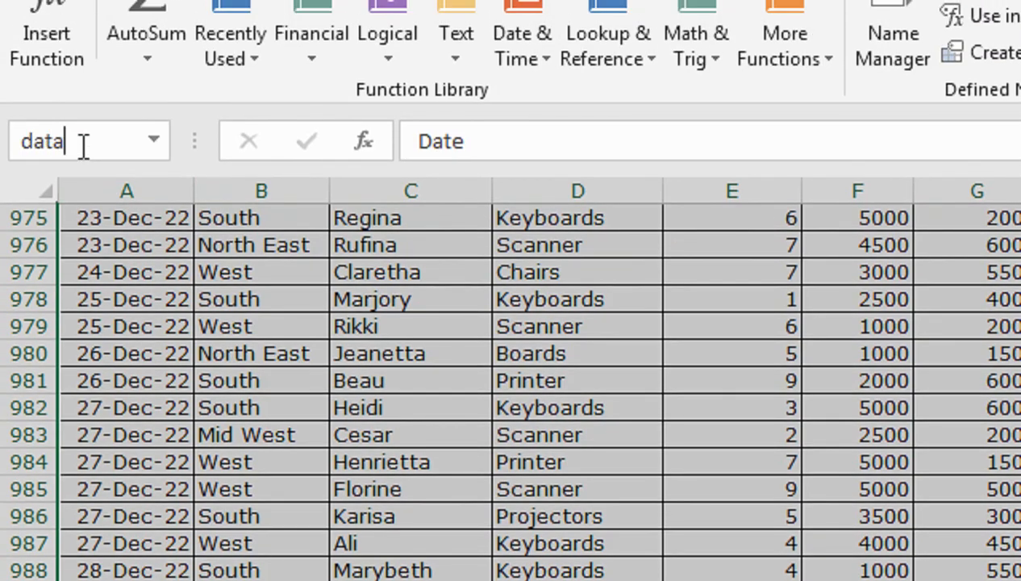
text(2)
key(Return)
click(158, 321)
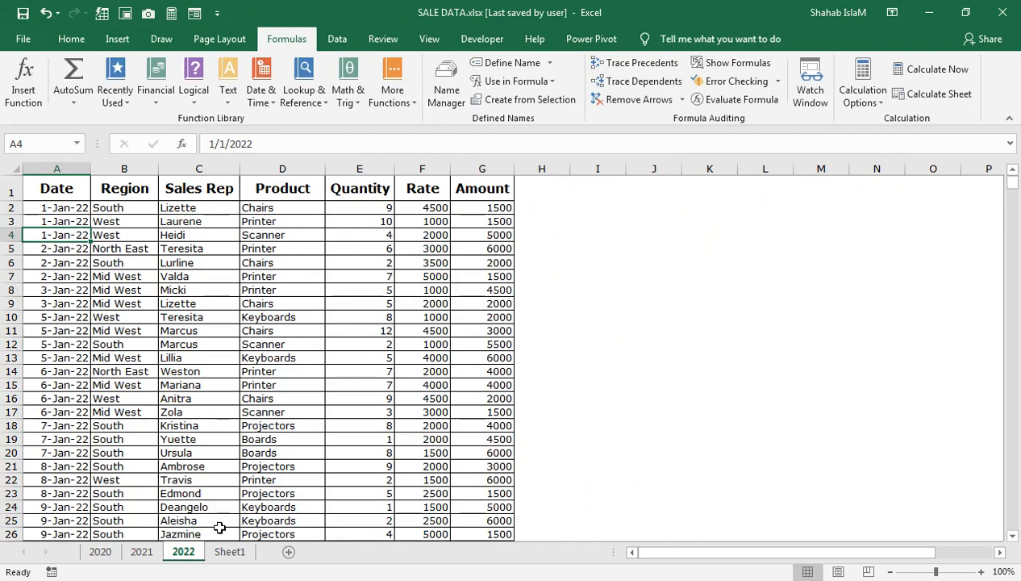
Start a new data import from Microsoft Query at cell A1 of Sheet1.
click(230, 551)
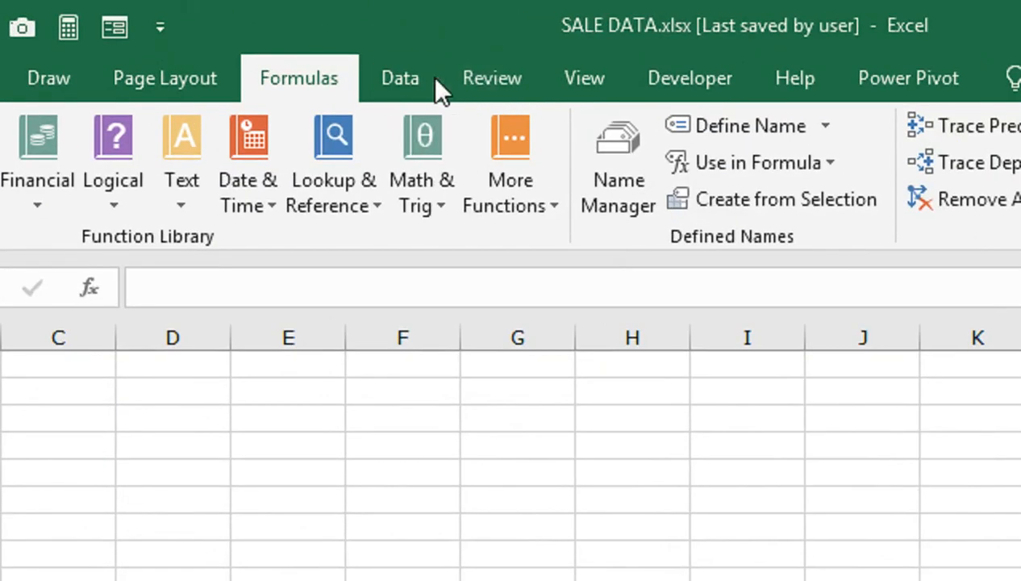
click(391, 69)
click(55, 197)
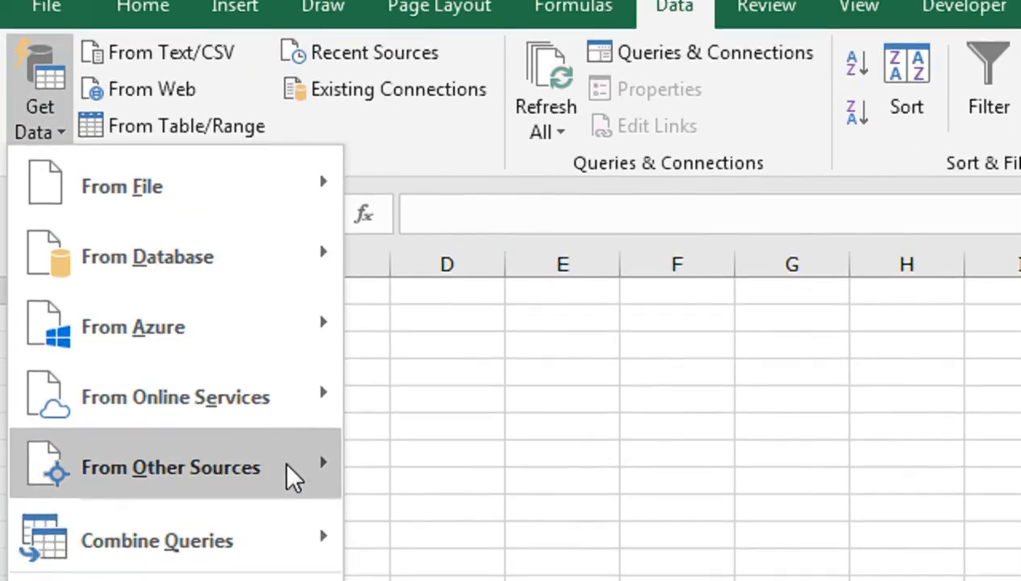
mouse_move(290, 548)
click(415, 556)
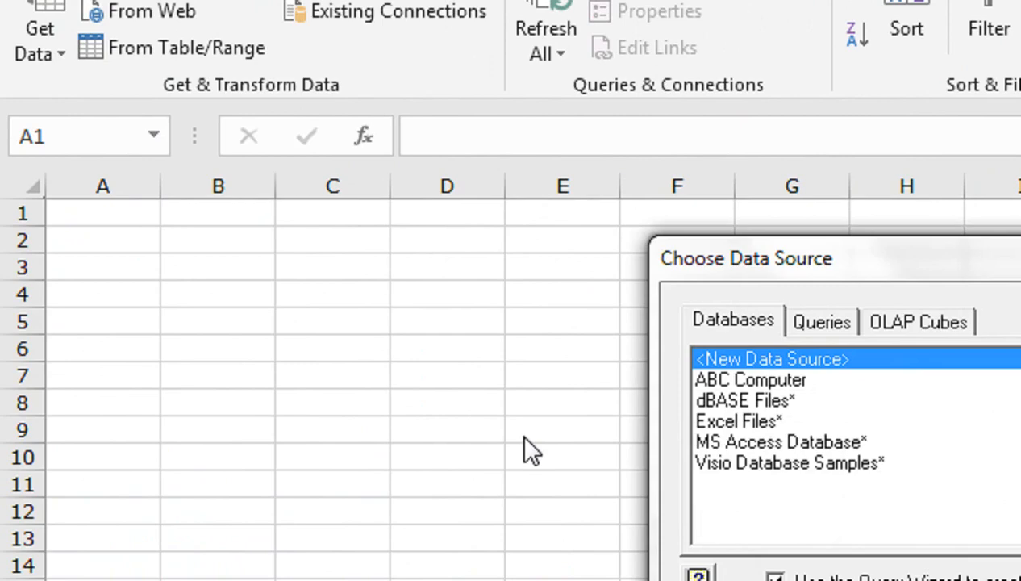
Connect the query to the workbook SALE DATA.xlsx on the Desktop as an Excel Files source.
double_click(717, 420)
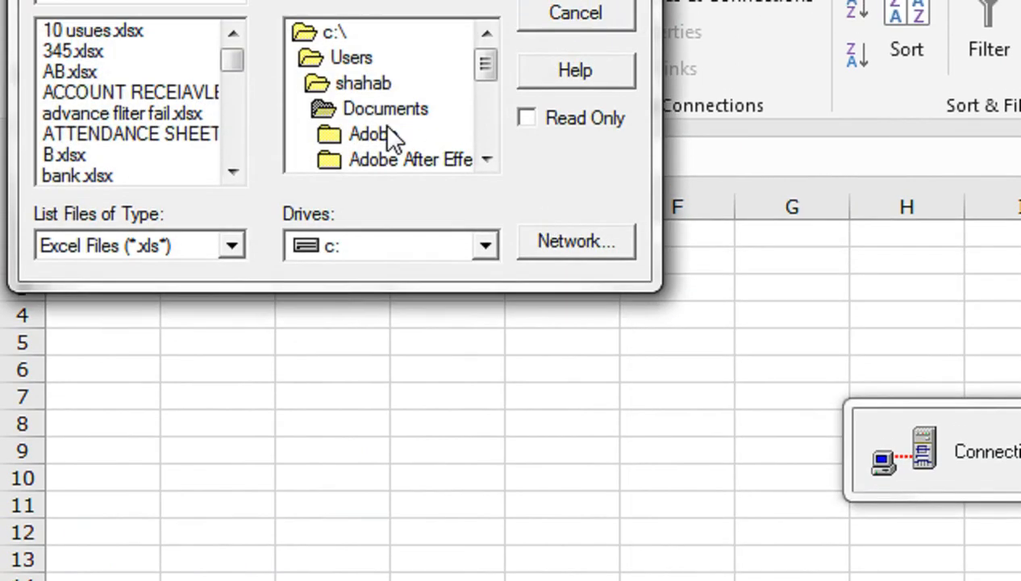
double_click(363, 83)
double_click(371, 158)
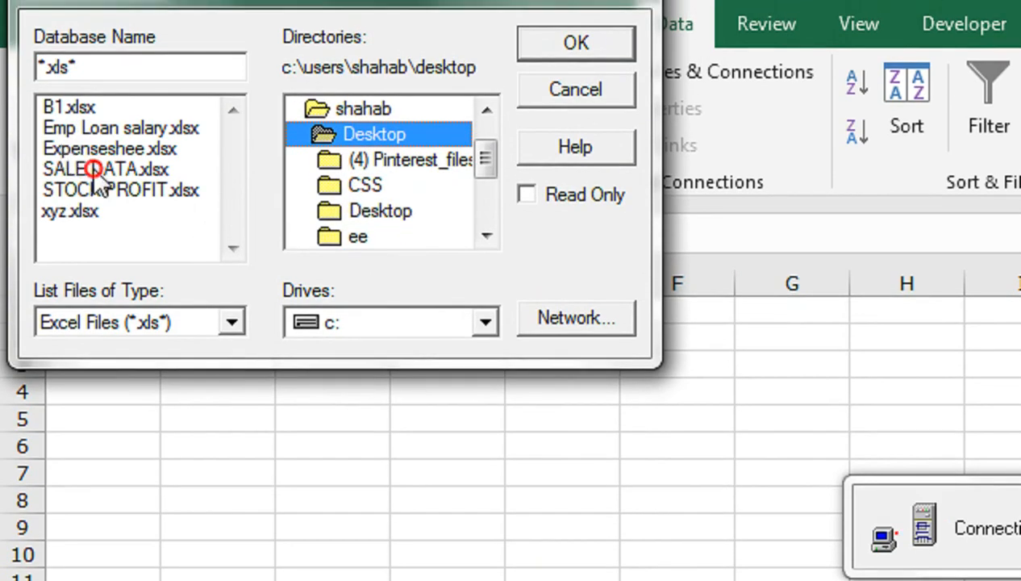
click(97, 162)
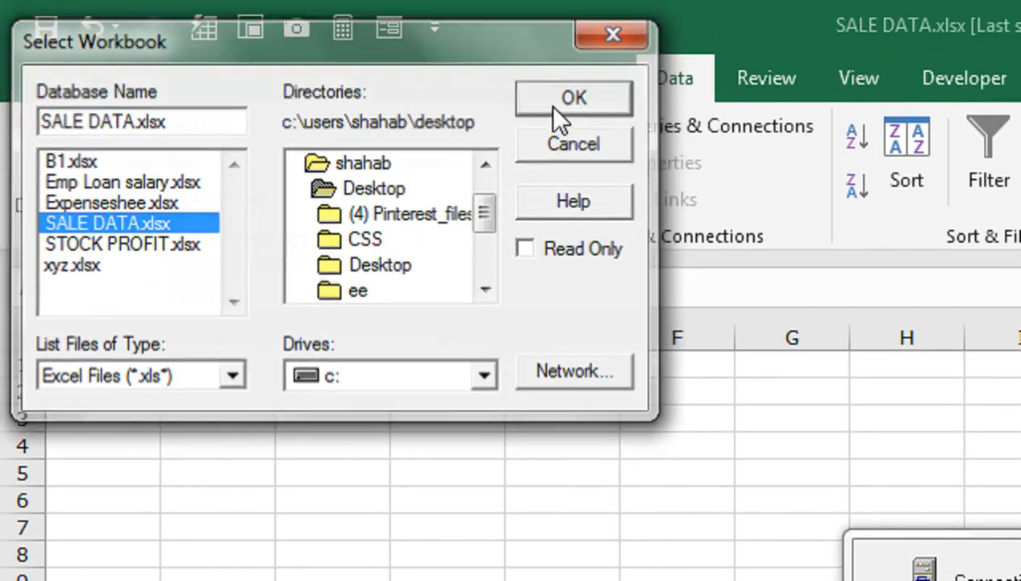
click(552, 46)
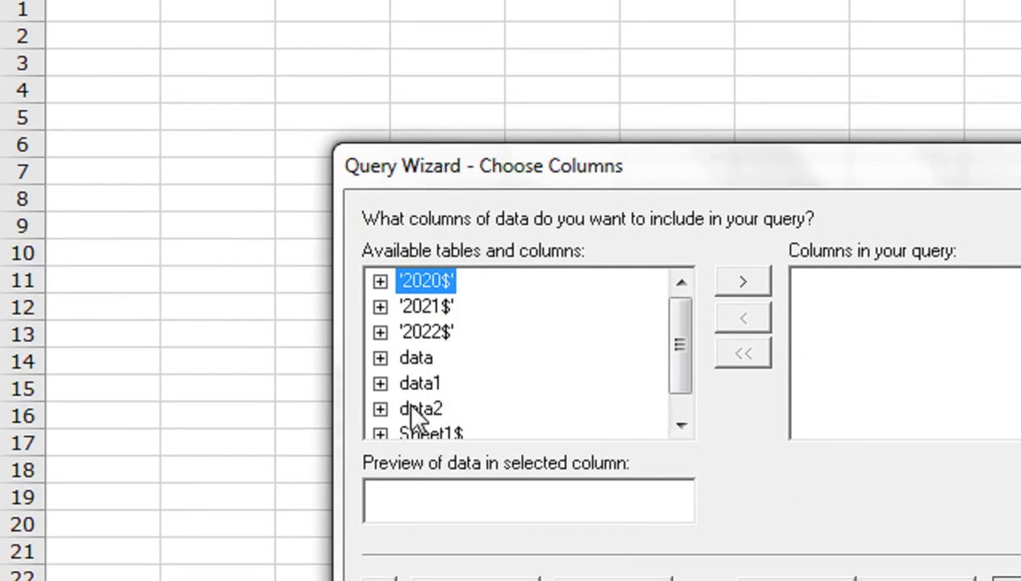
Add all columns of the named tables data, data1 and data2 to the query.
click(420, 333)
click(417, 358)
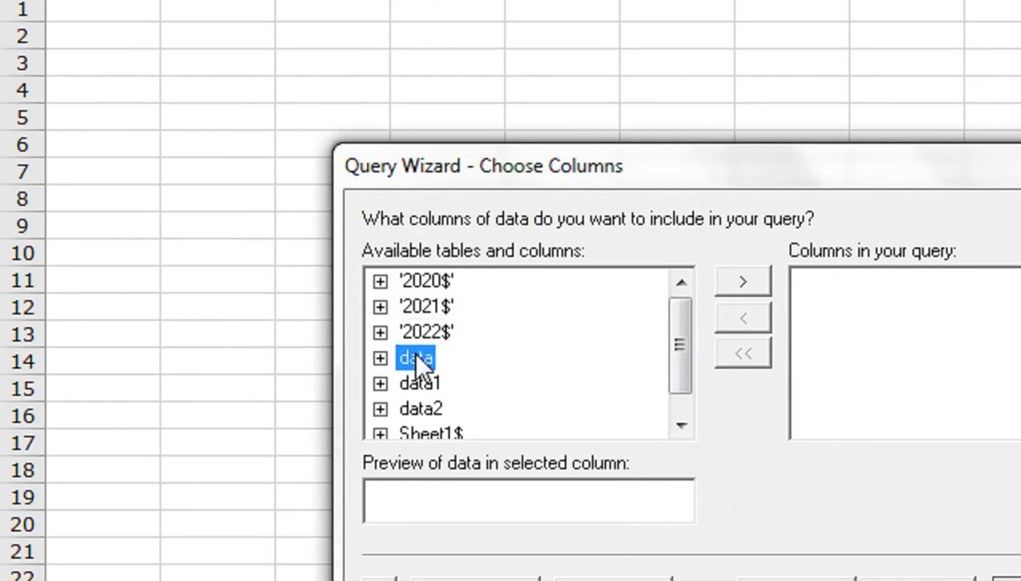
click(754, 278)
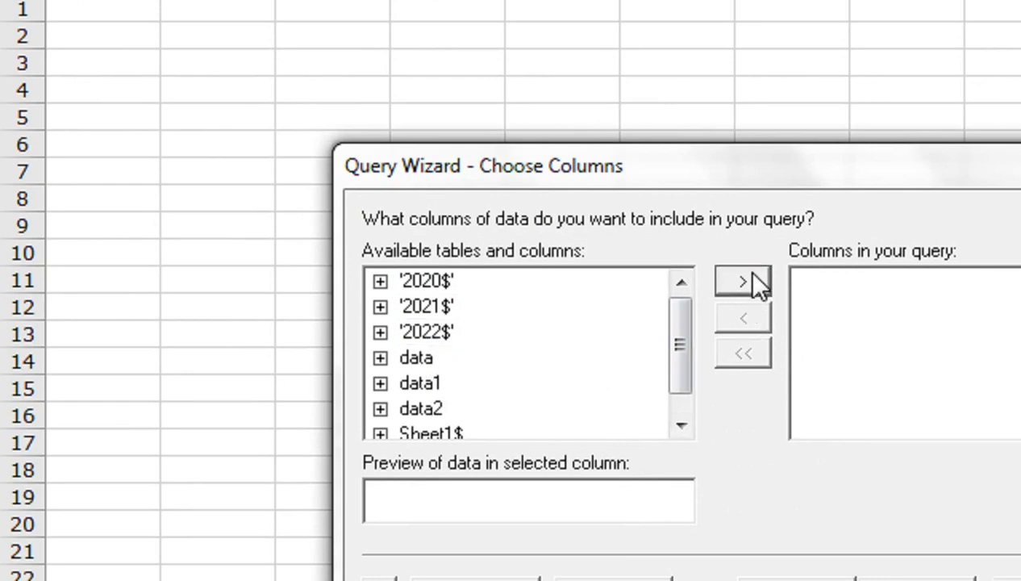
double_click(416, 358)
click(420, 384)
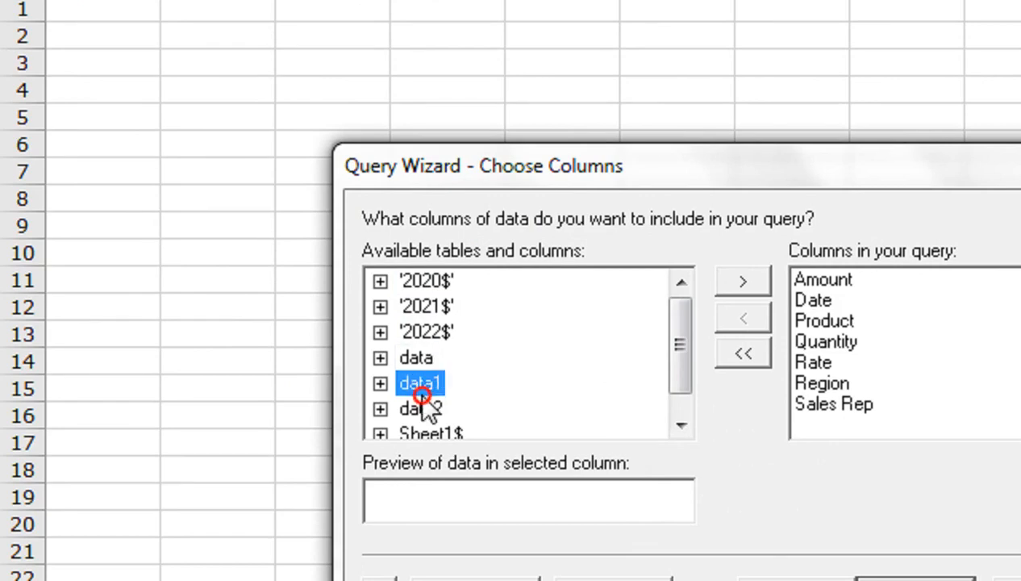
click(736, 282)
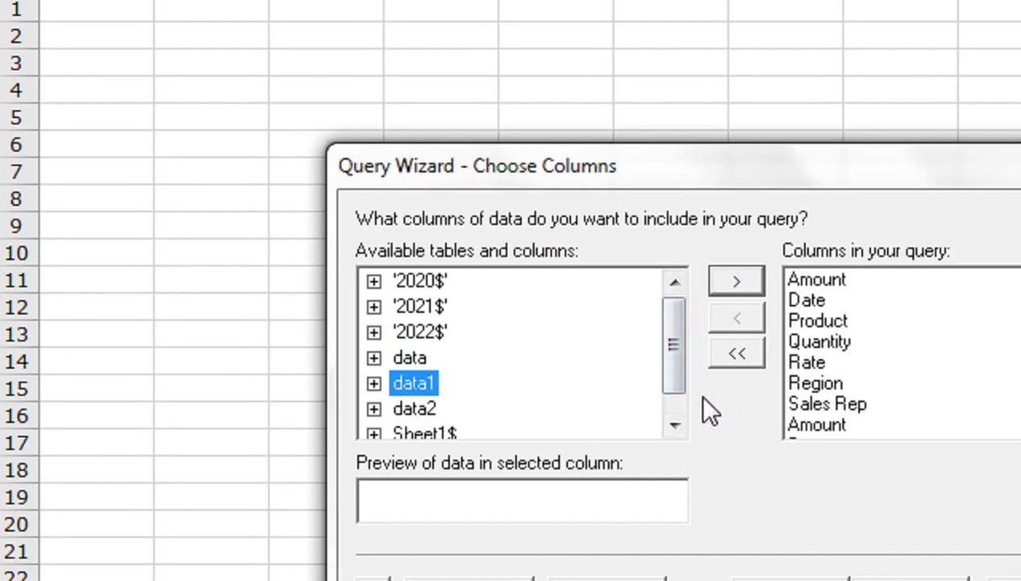
click(414, 409)
click(746, 288)
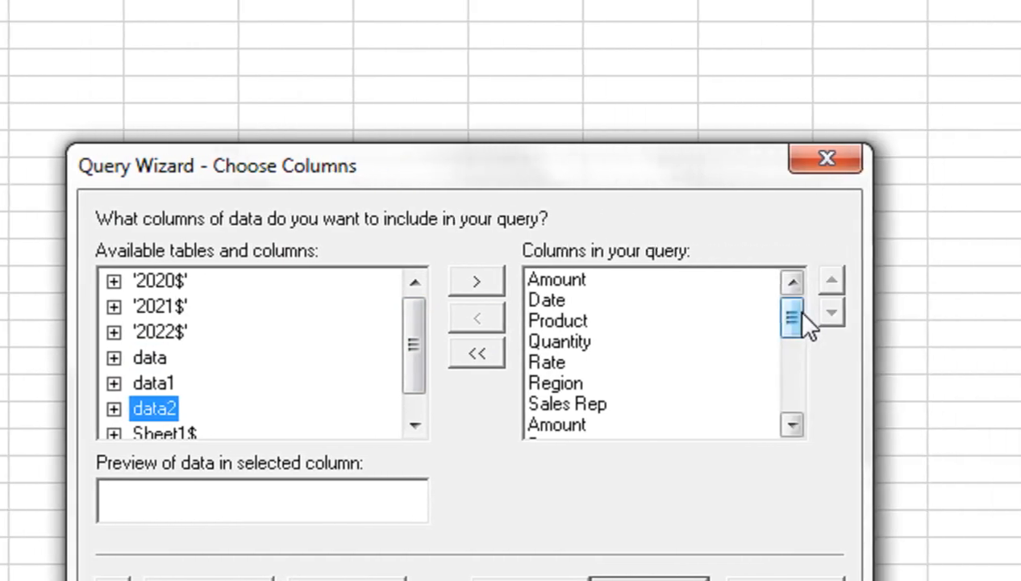
drag(793, 309, 766, 405)
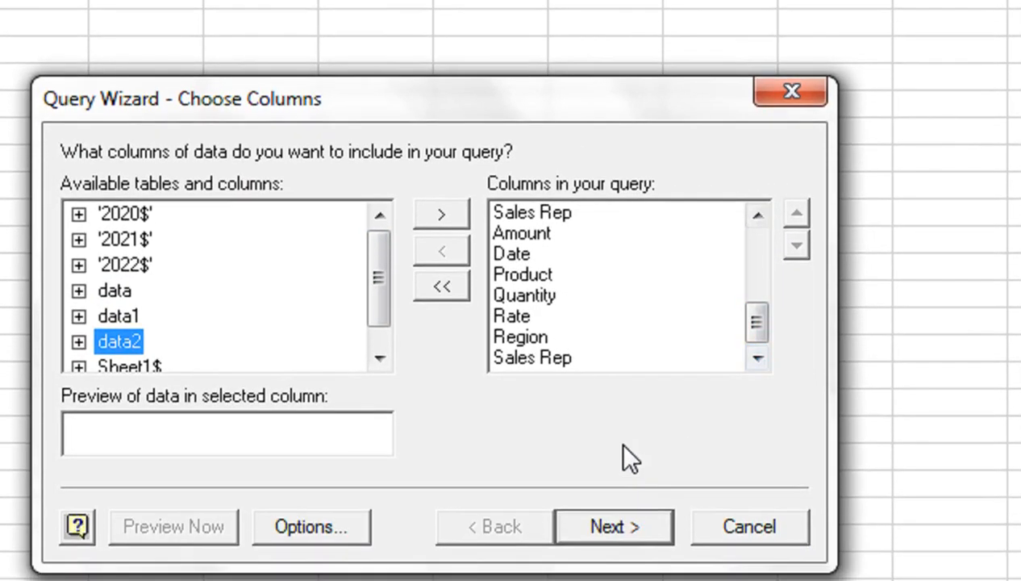
click(661, 531)
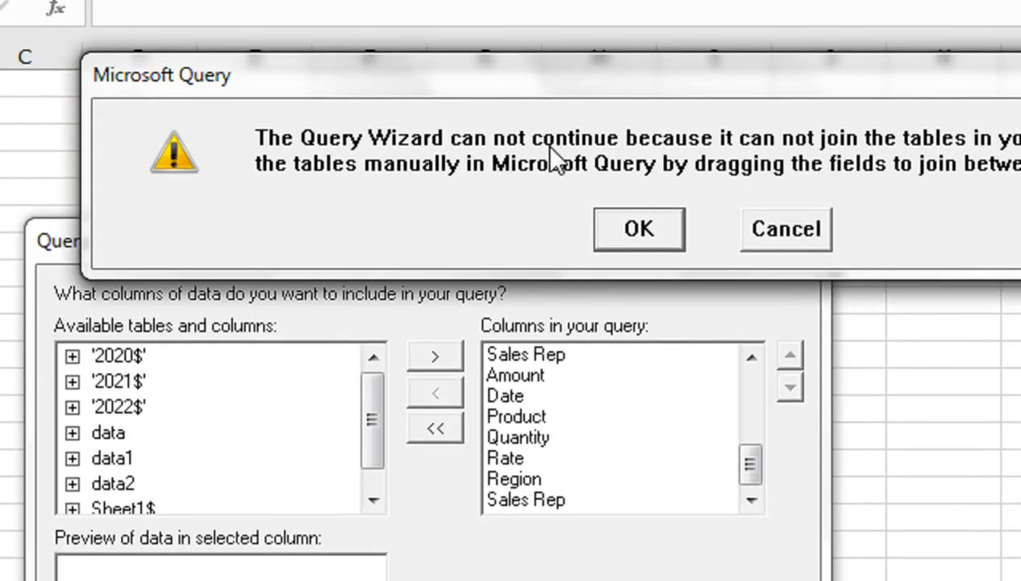
click(775, 232)
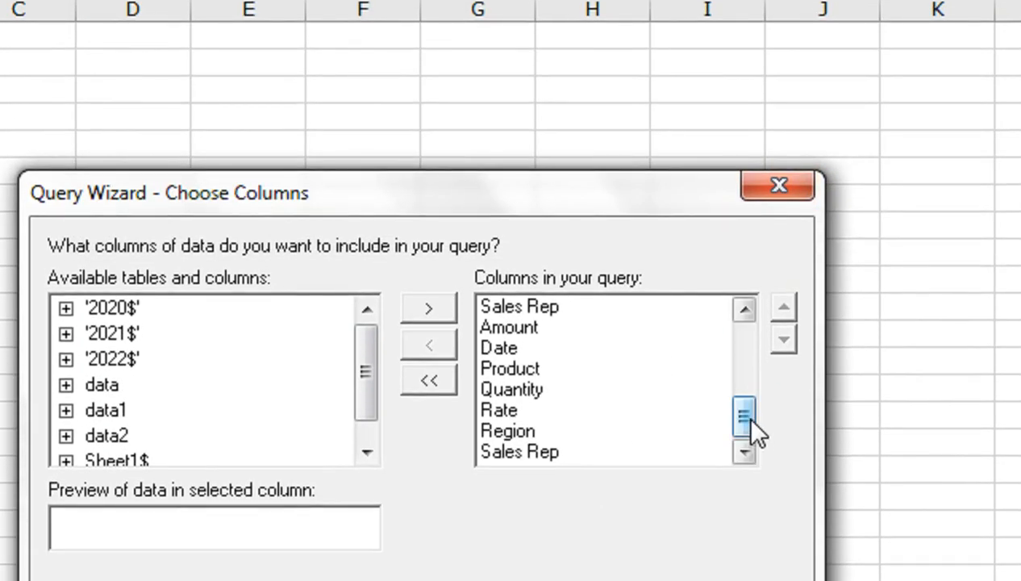
Review the full list of columns included in the query from the three named tables.
drag(752, 420, 752, 333)
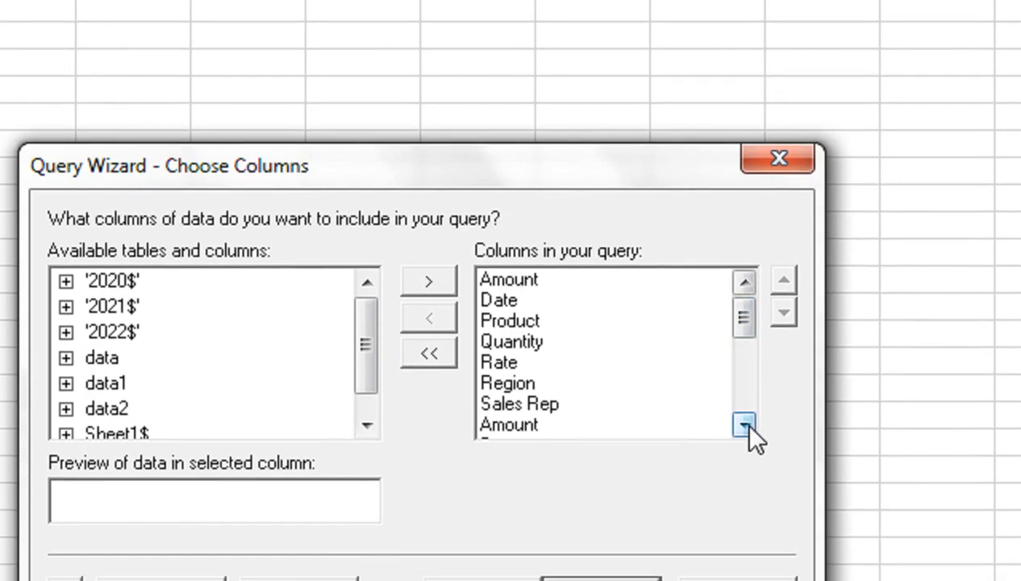
click(744, 452)
click(748, 425)
click(749, 425)
click(749, 425)
click(748, 425)
click(748, 425)
click(748, 425)
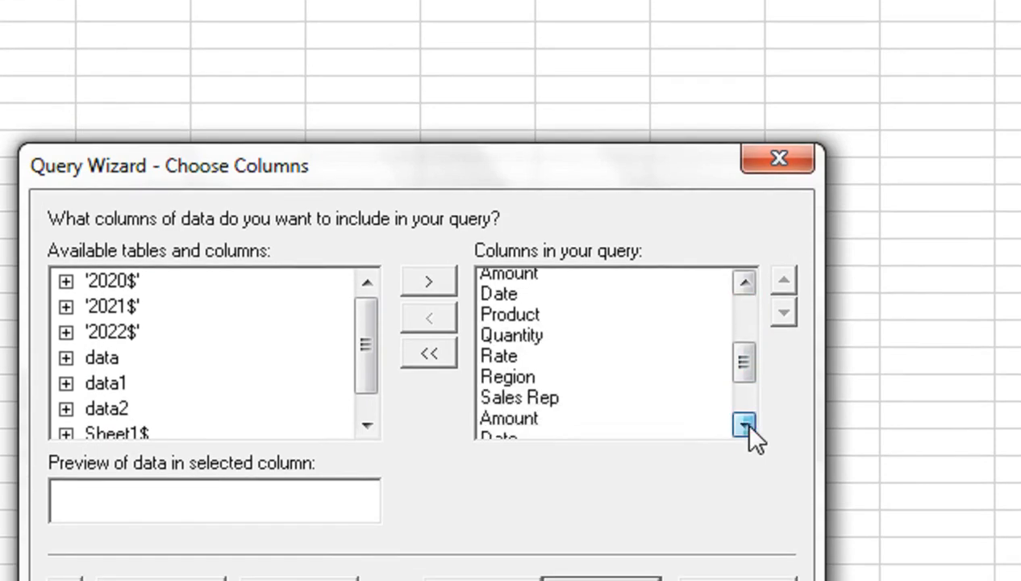
click(748, 425)
click(749, 425)
click(748, 425)
click(748, 425)
click(748, 425)
click(748, 425)
Continue from the column selection into Microsoft Query and clear the existing SQL statement.
click(587, 510)
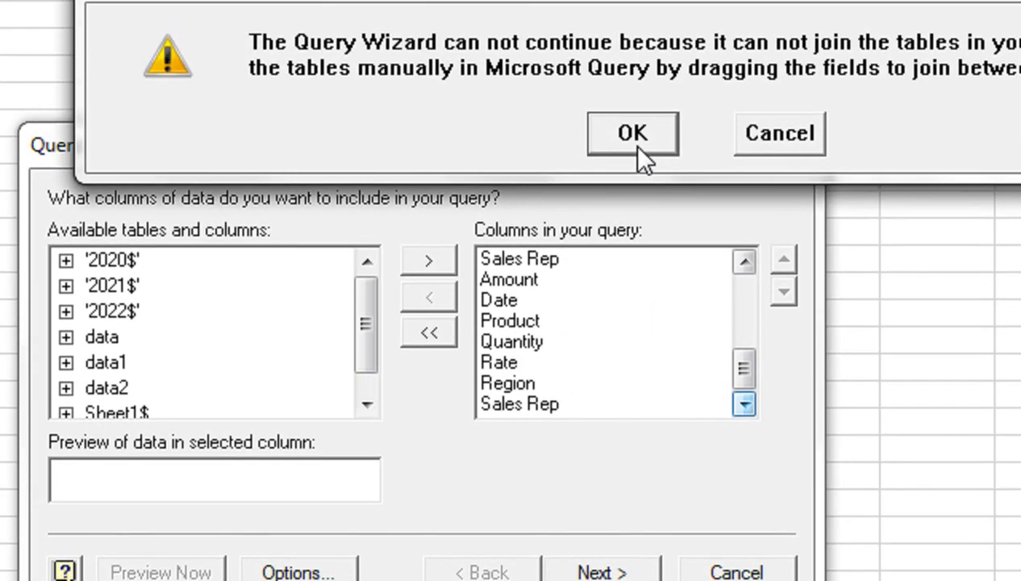
click(638, 149)
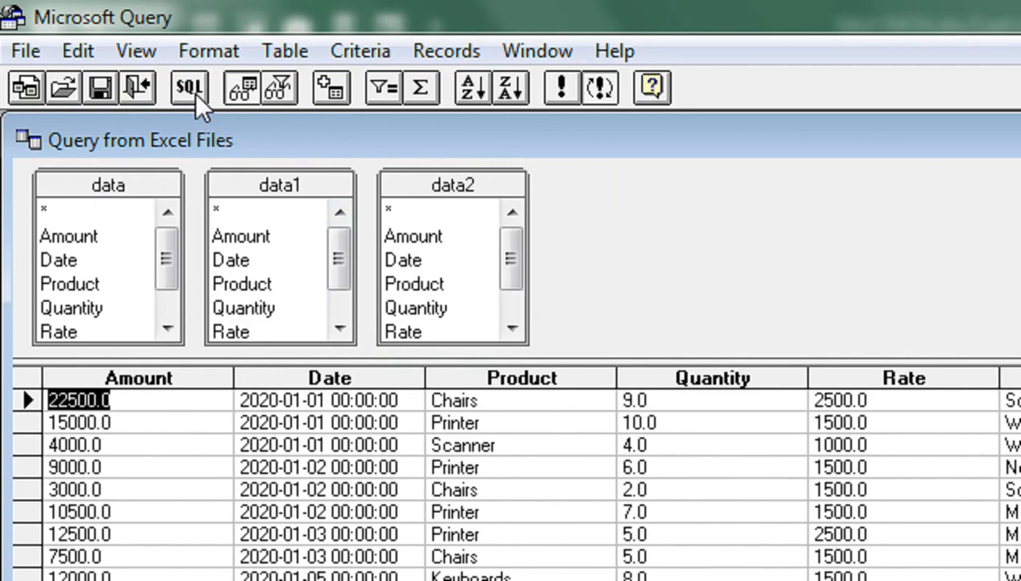
click(190, 89)
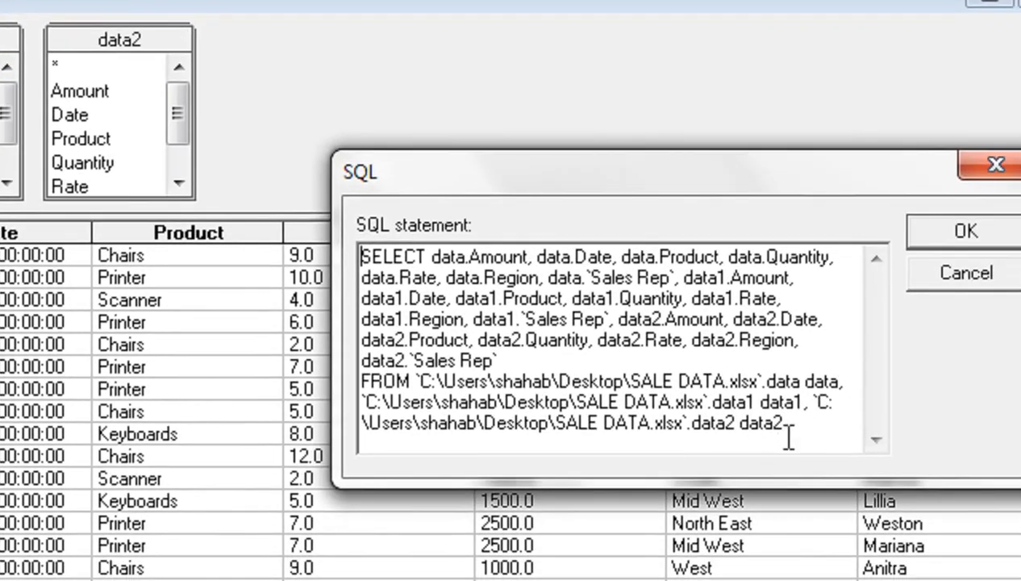
drag(832, 490, 284, 271)
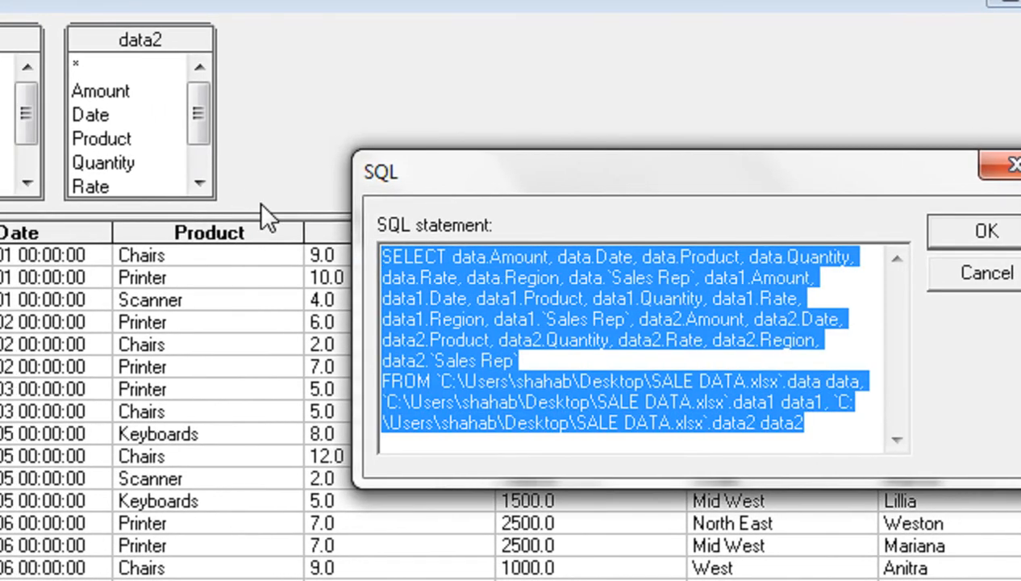
key(Delete)
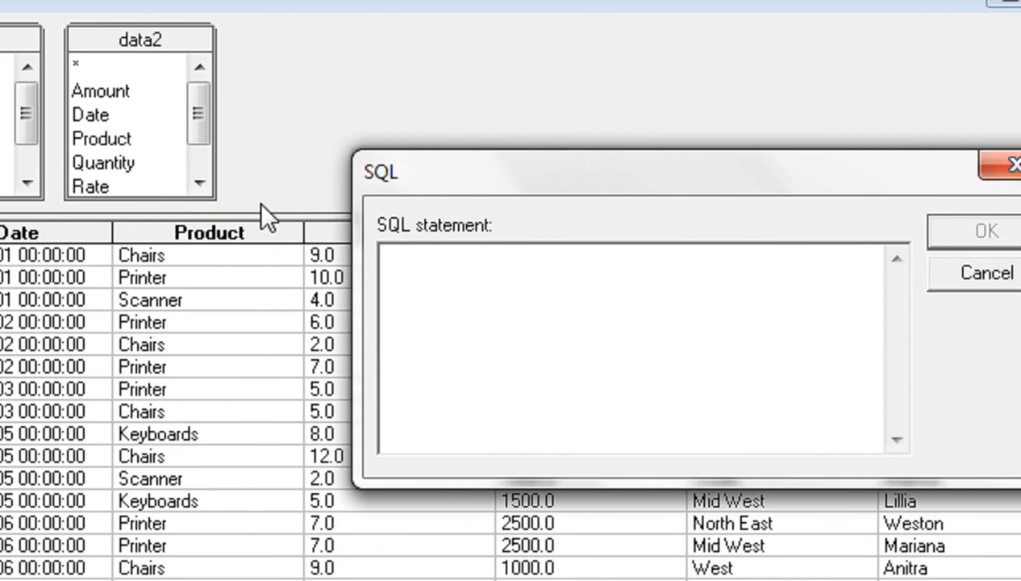
Enter "Select * from data" as the first part of the SQL statement.
text(Select)
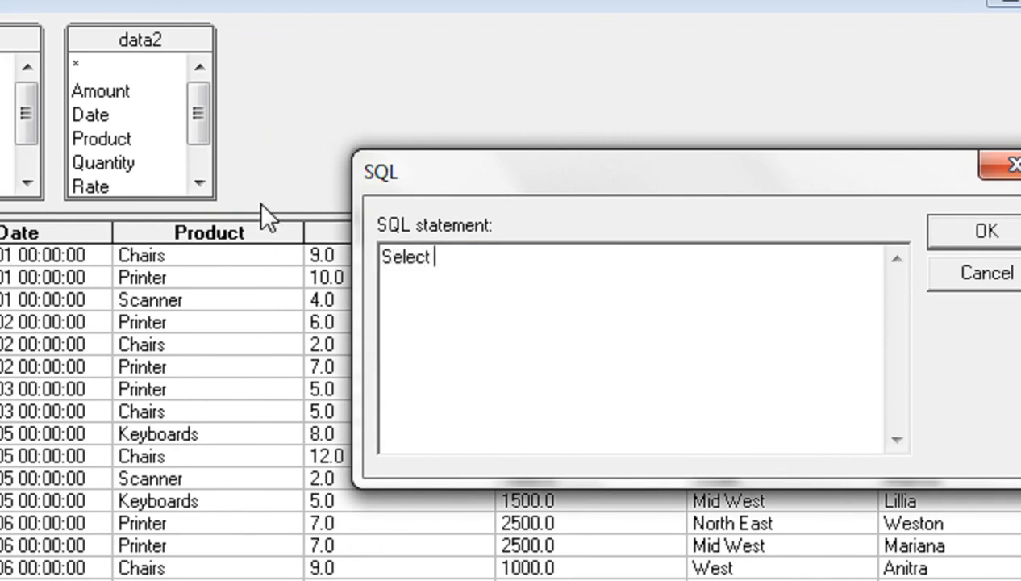
text( * from)
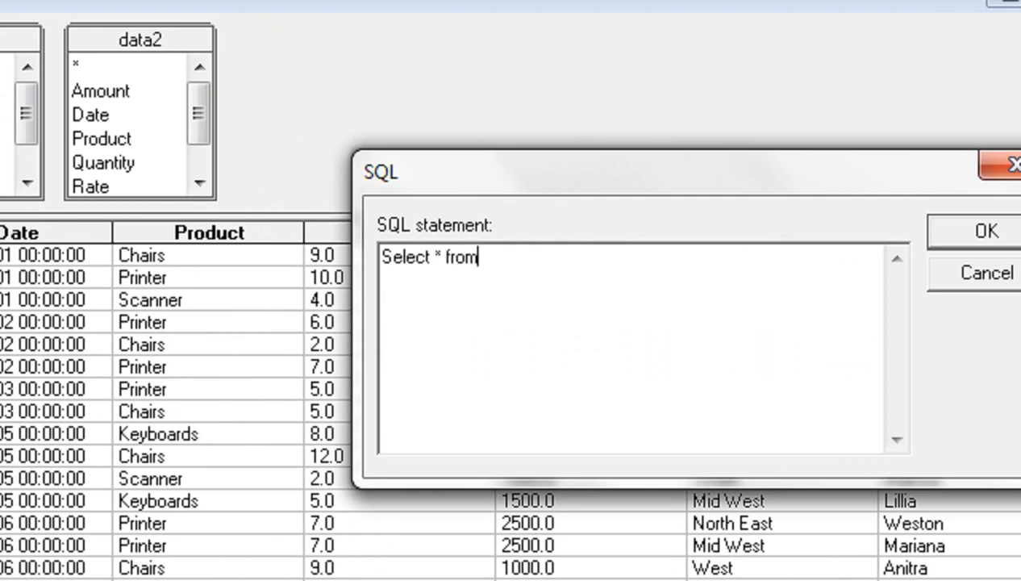
text( data)
key(Return)
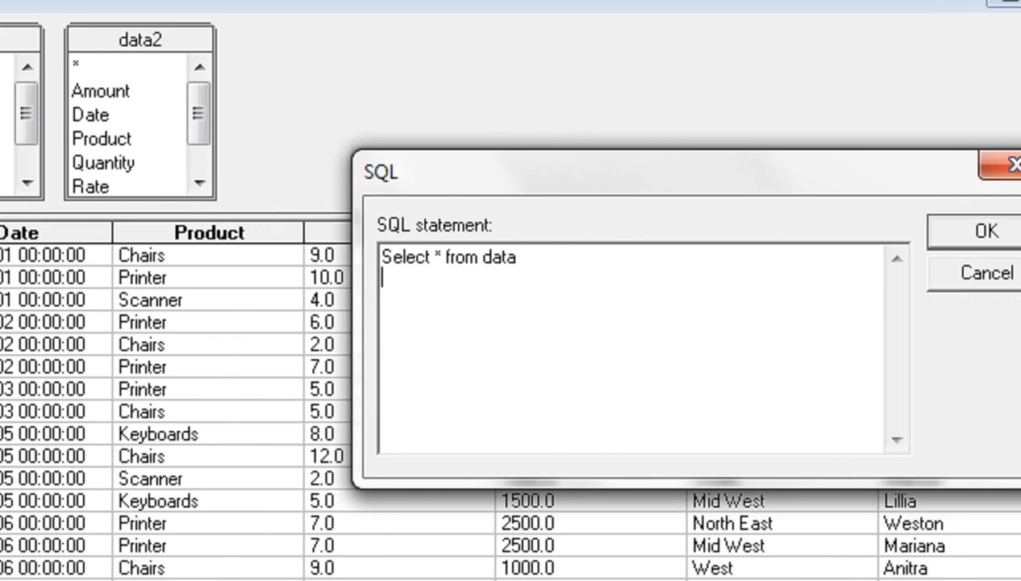
Append "union all" and "Select * from data1" to the SQL statement, separated by blank lines.
key(Return)
text(union)
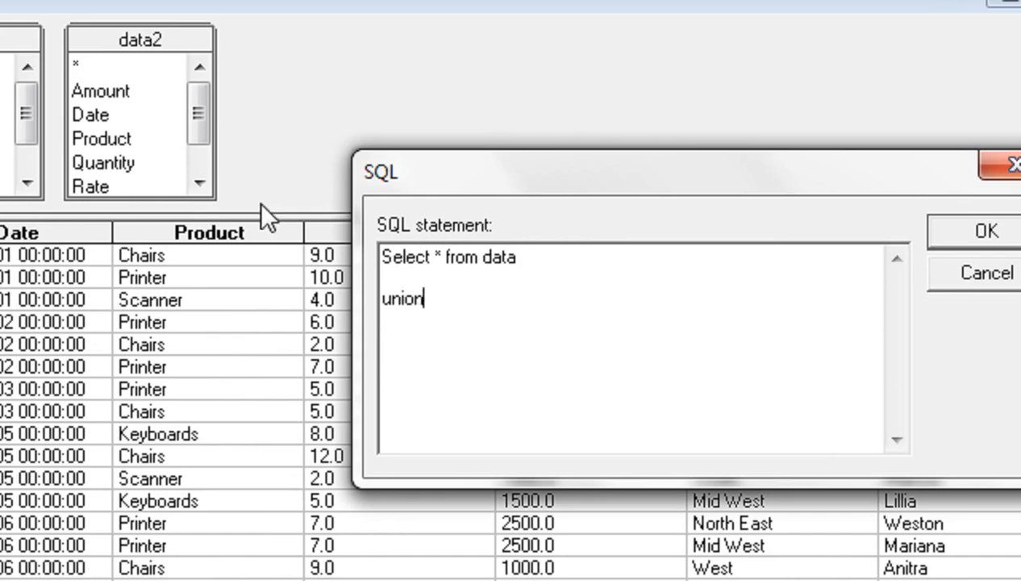
text( all)
key(Return)
key(Return)
drag(669, 252, 350, 261)
key(ctrl+c)
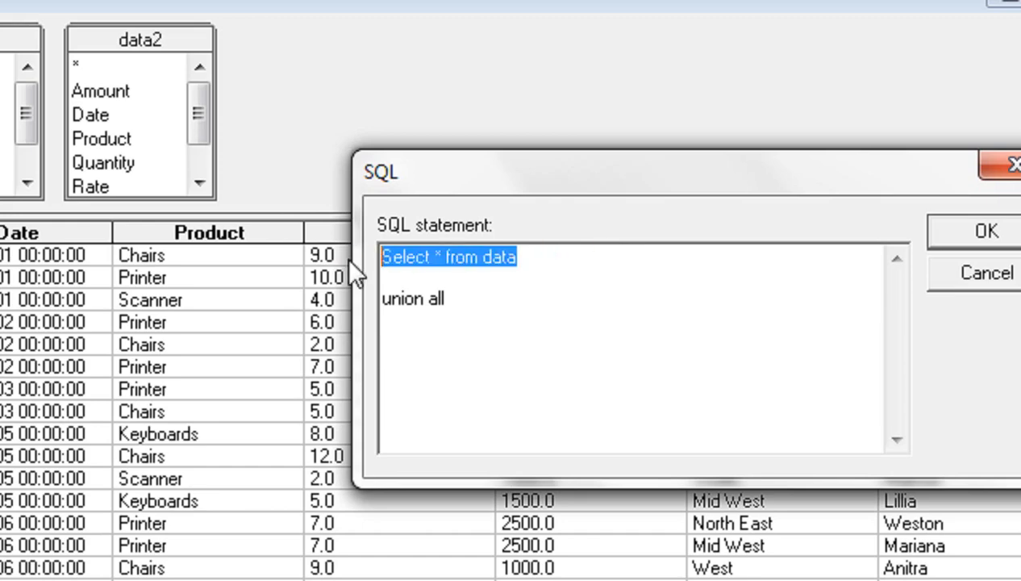
click(381, 339)
key(ctrl+v)
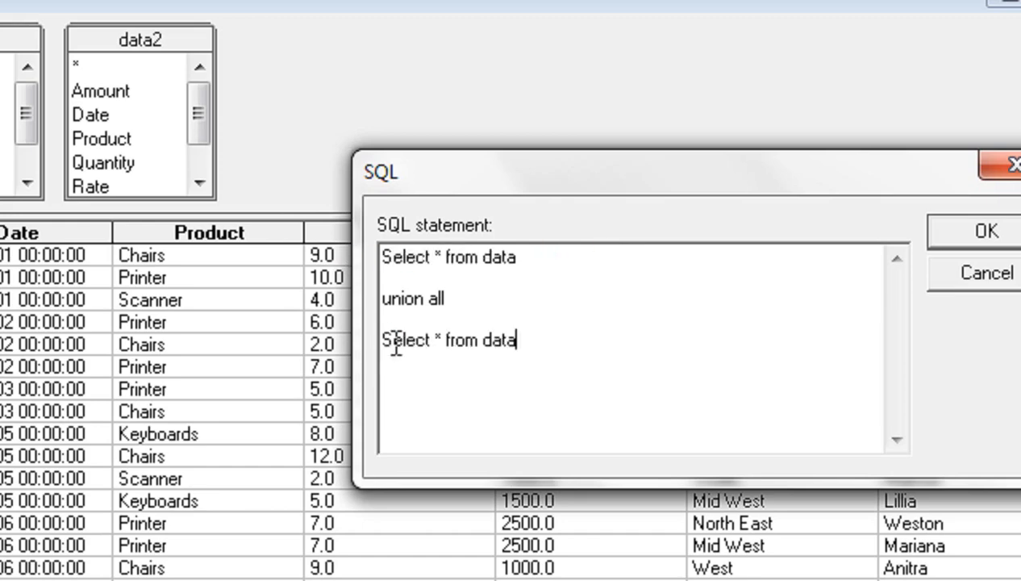
text(1)
Append another "union all" and "Select * from data2" to the SQL statement.
key(Return)
text(unio)
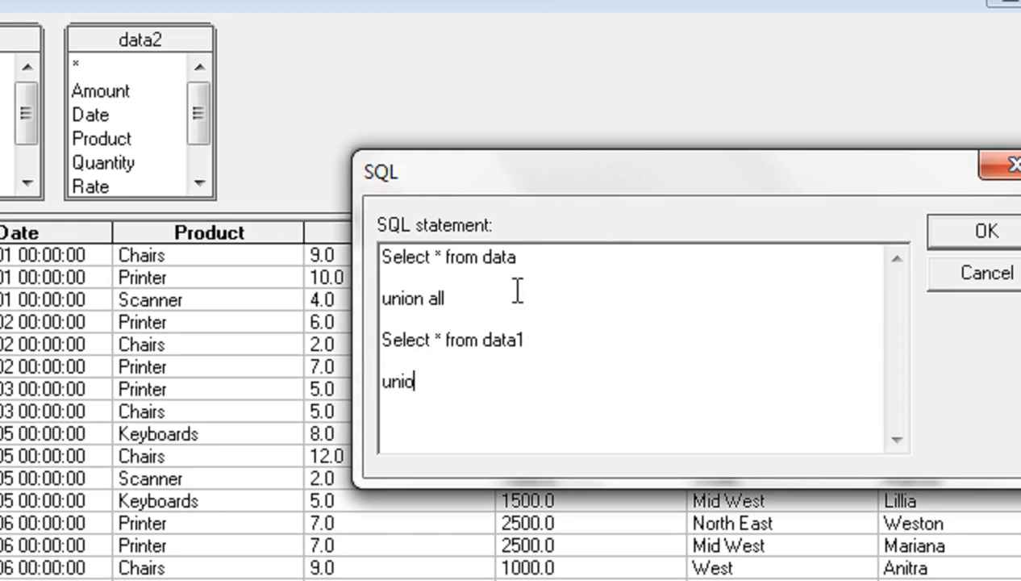
text(n all)
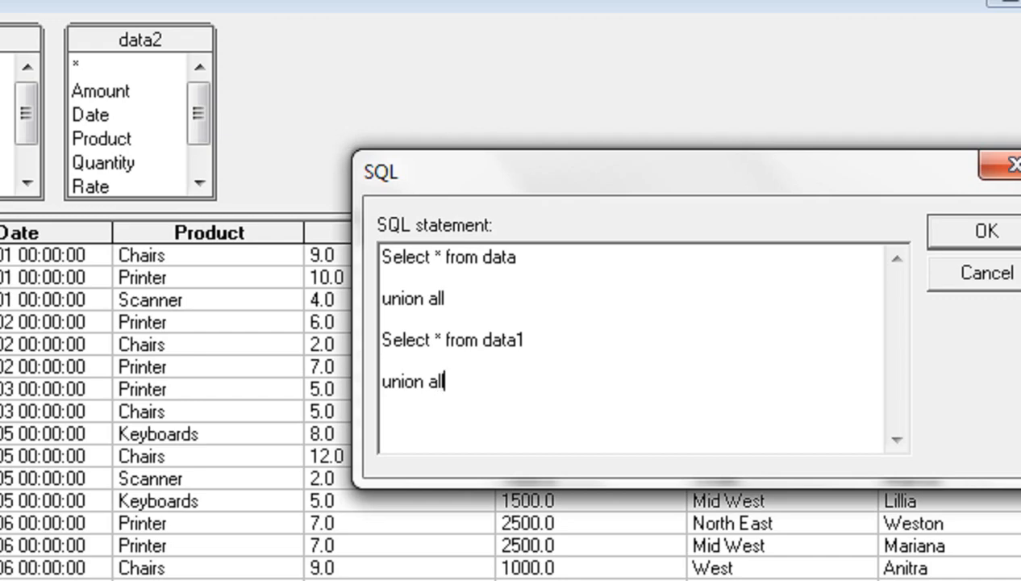
key(Return)
key(Return)
key(ctrl+v)
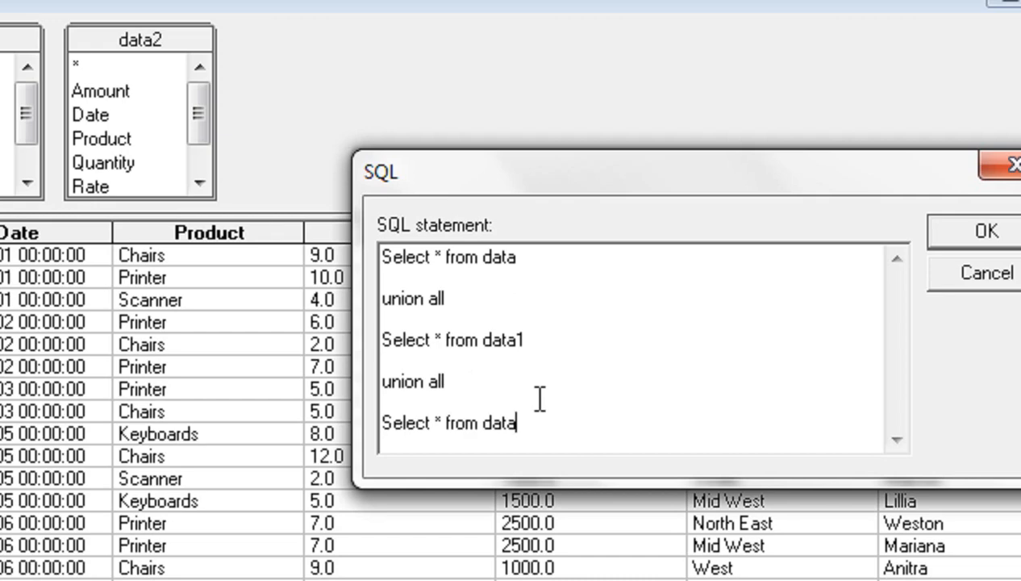
text(2)
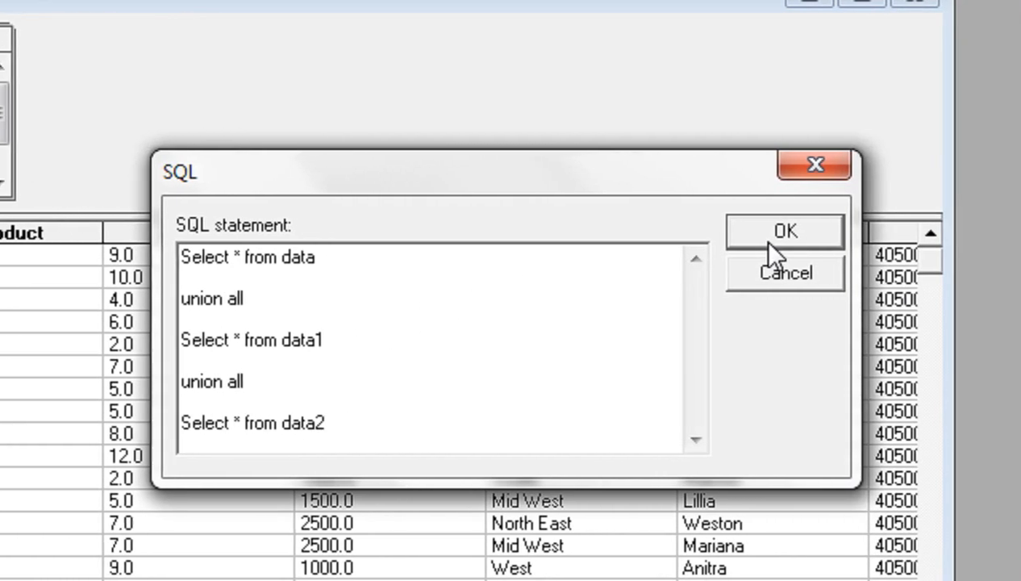
Apply the SQL statement and return the data to Excel as a table at cell A1 of the existing worksheet.
click(826, 242)
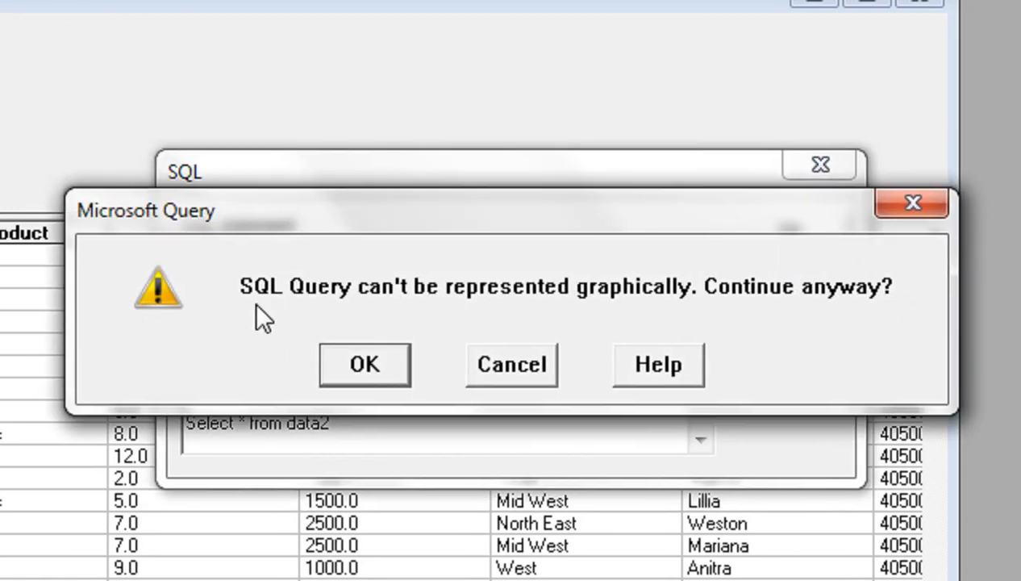
click(400, 372)
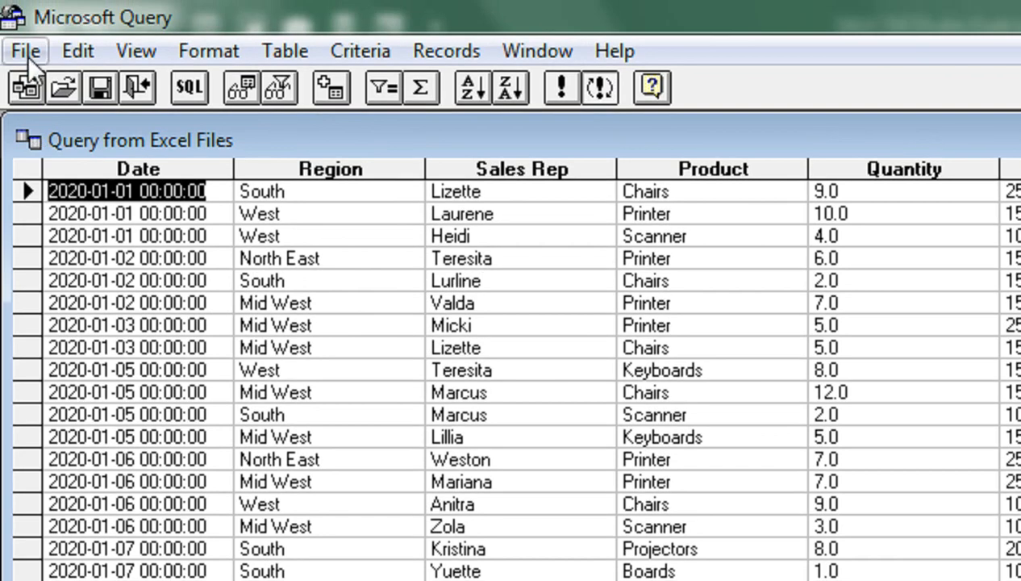
click(28, 55)
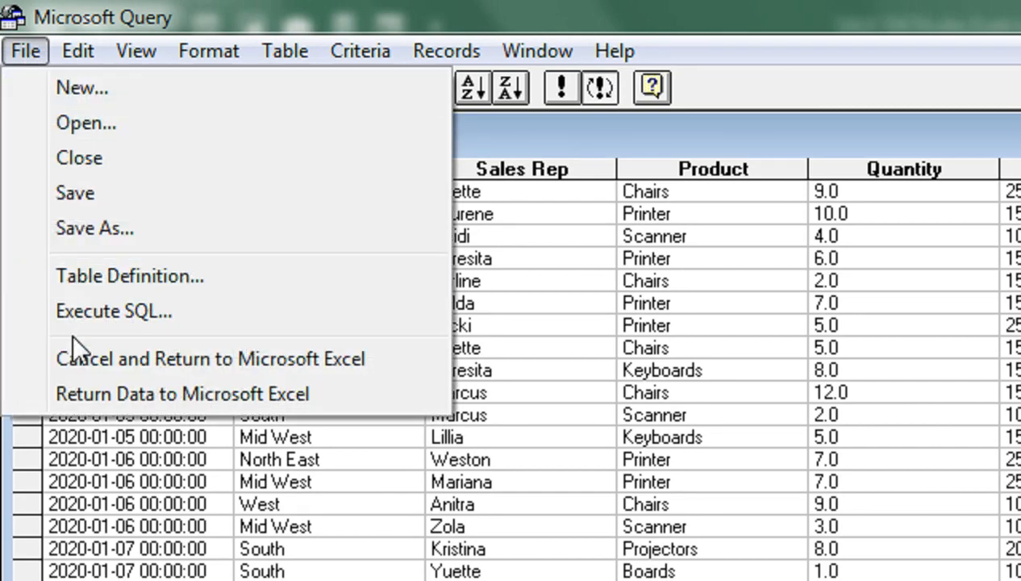
click(73, 396)
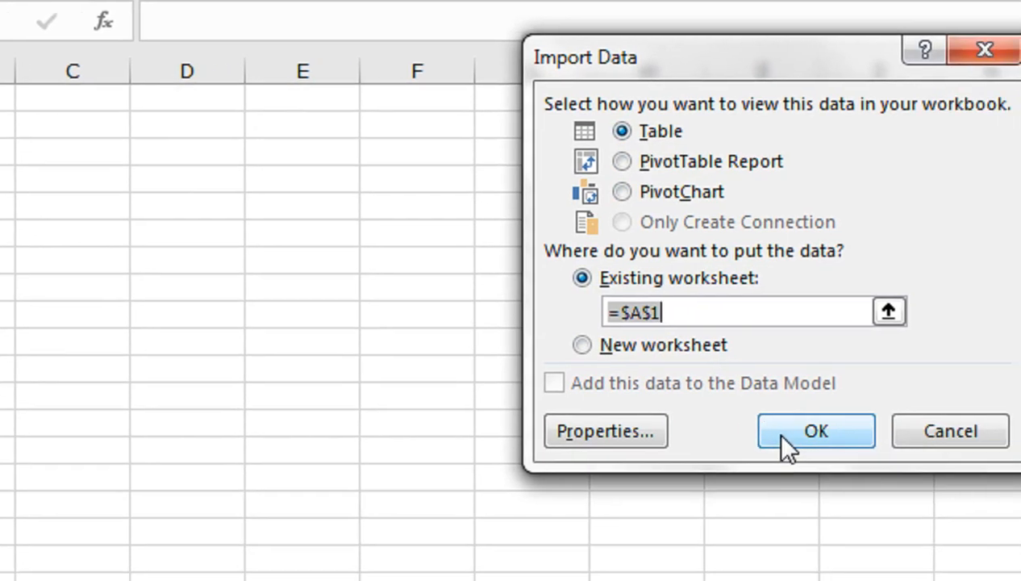
click(863, 446)
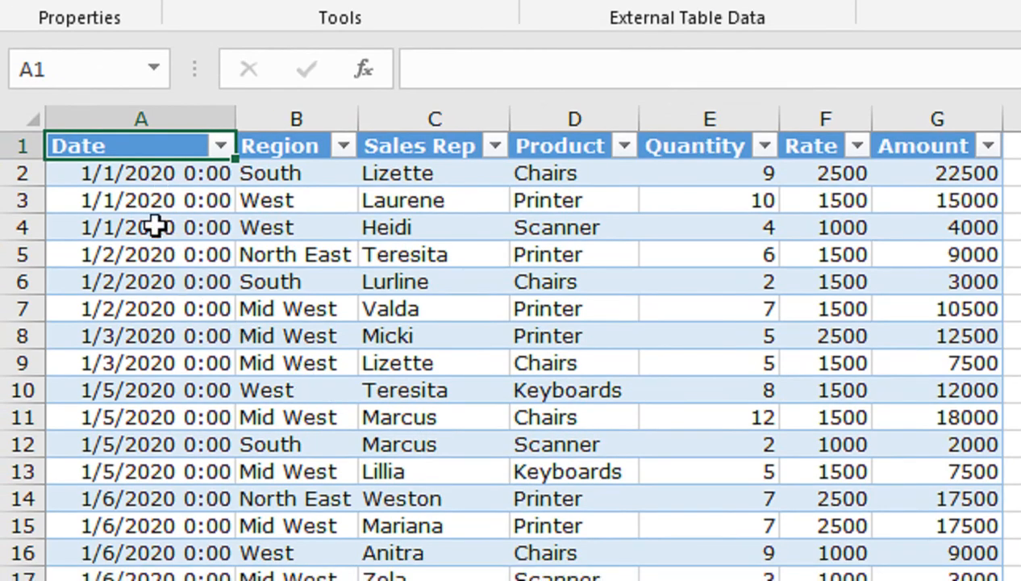
Examine the Date column of the combined table down to its last row and return to the header.
click(153, 220)
key(Down)
key(Down)
key(Down)
key(Down)
key(Down)
key(Down)
key(Down)
key(Down)
key(Down)
key(Down)
key(Down)
key(Down)
key(Down)
key(Down)
key(Down)
key(Down)
key(Down)
key(Down)
key(Down)
key(Down)
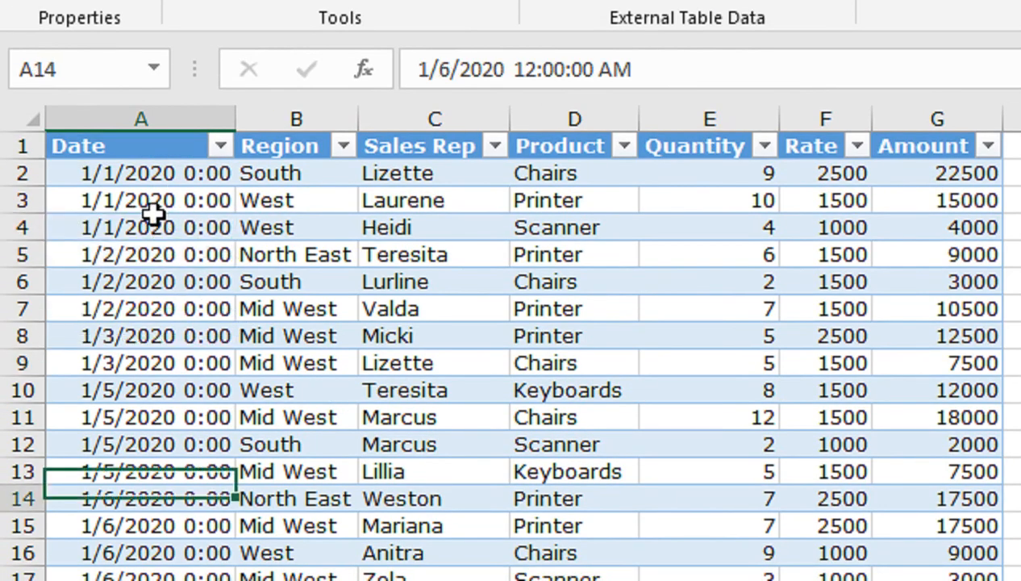
key(Down)
key(Down)
key(Down)
key(Down)
key(Down)
key(Down)
key(Down)
key(Down)
key(Down)
key(Down)
key(Down)
key(Down)
key(Down)
key(Down)
key(Down)
key(Down)
key(Down)
key(Down)
key(Down)
key(Down)
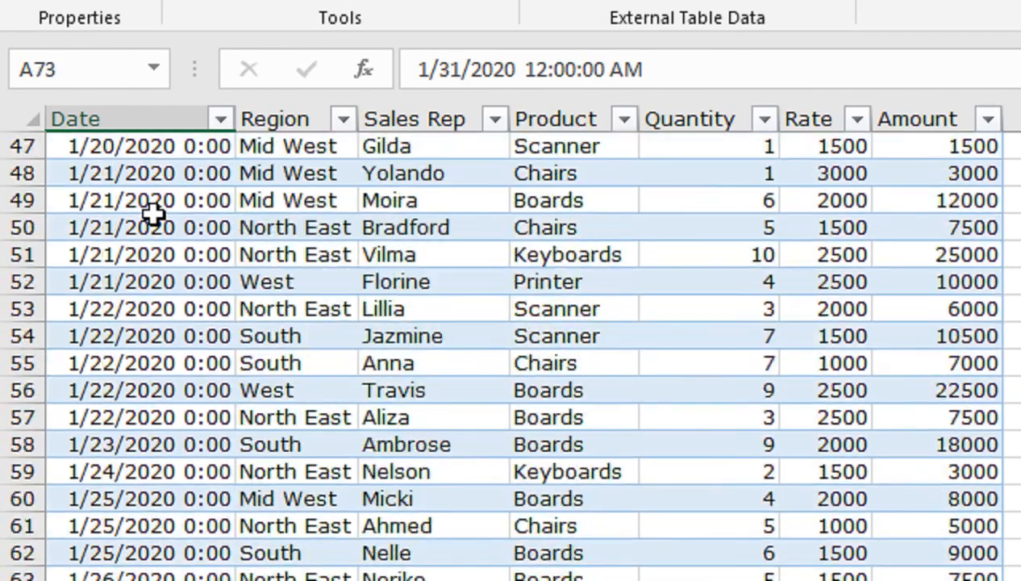
key(Down)
key(Down)
key(Down)
key(Down)
key(Down)
key(Down)
key(Down)
key(Down)
key(Down)
key(Down)
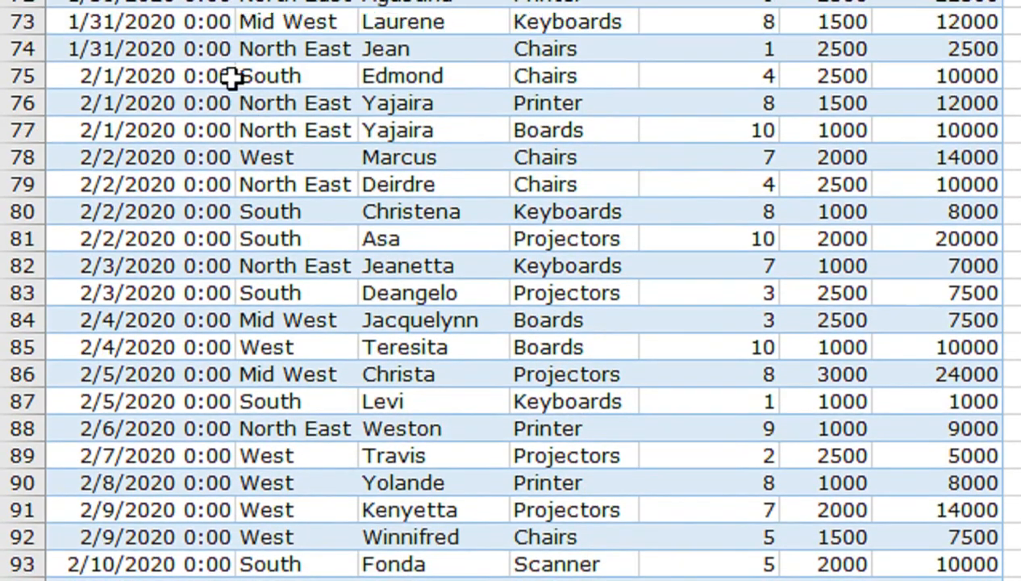
key(ctrl+Down)
key(ctrl+Up)
Filter the combined table's Date column to show only 2020.
click(199, 148)
click(220, 130)
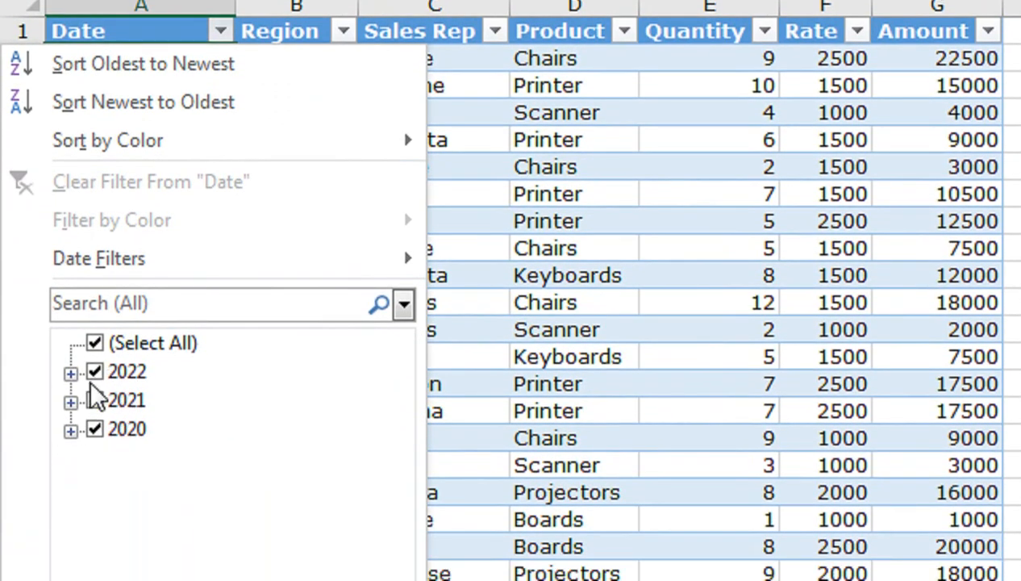
click(95, 344)
click(94, 428)
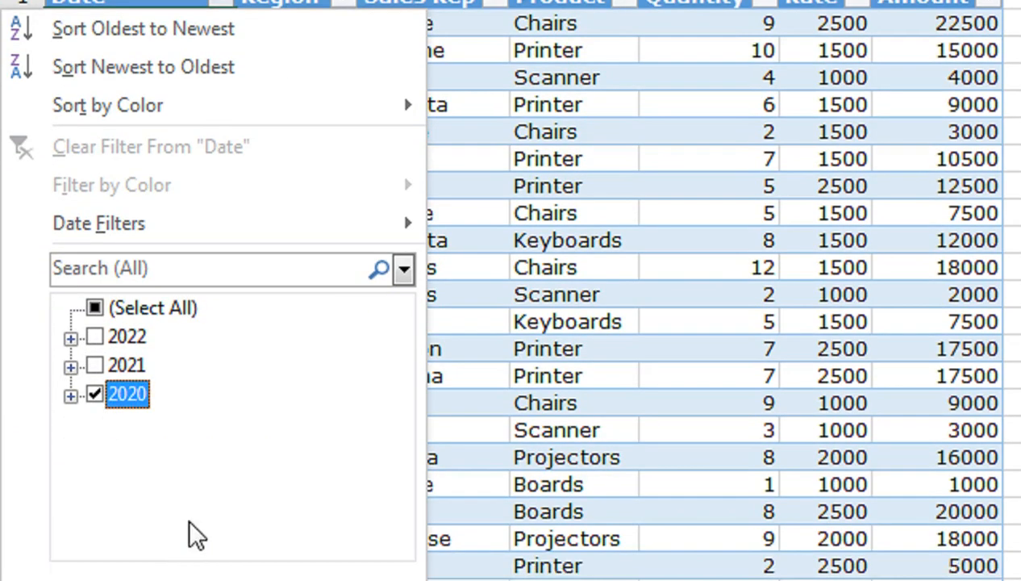
click(194, 571)
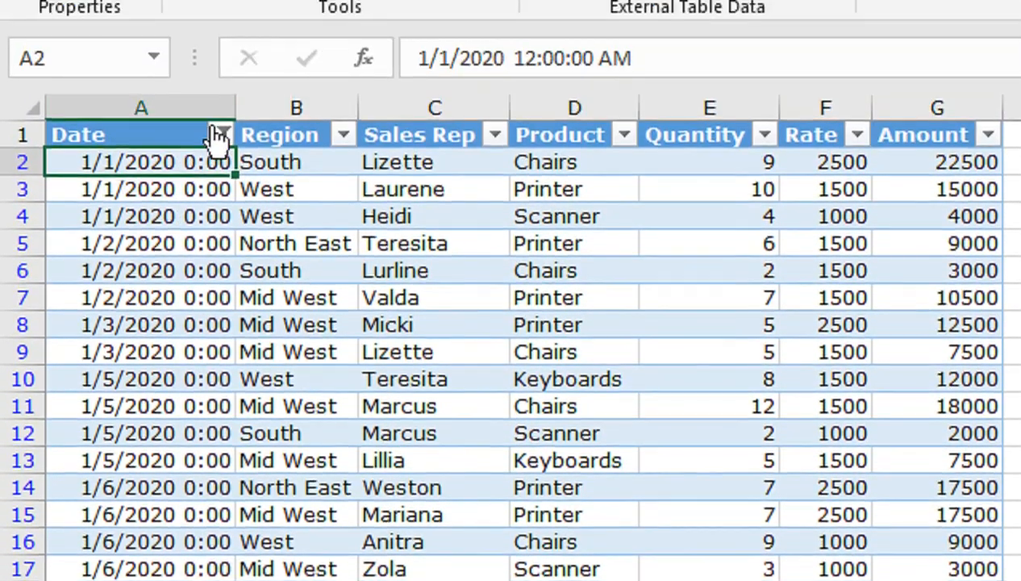
Change the Date column filter to show only 2022.
click(220, 21)
click(94, 433)
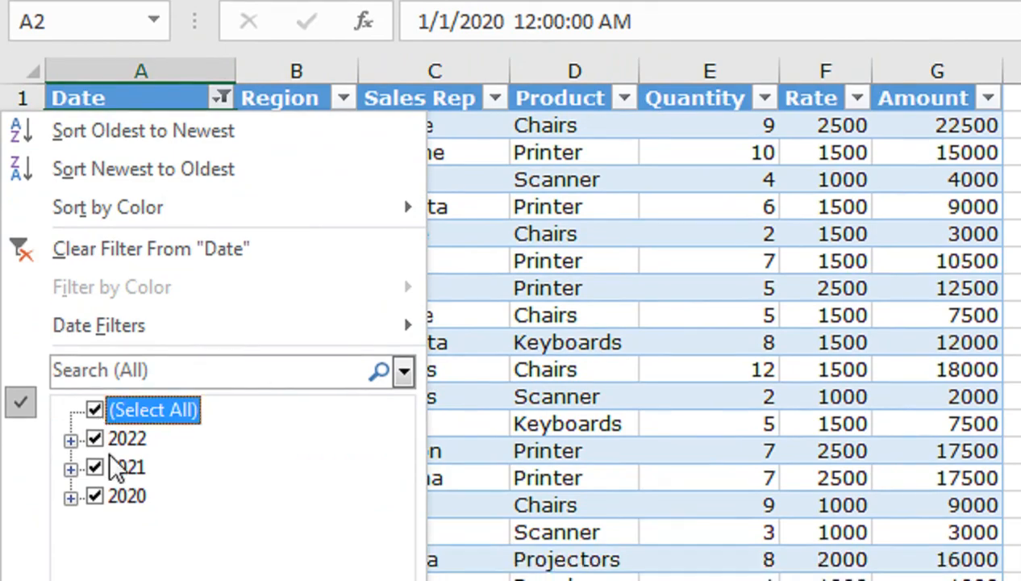
click(94, 462)
click(94, 491)
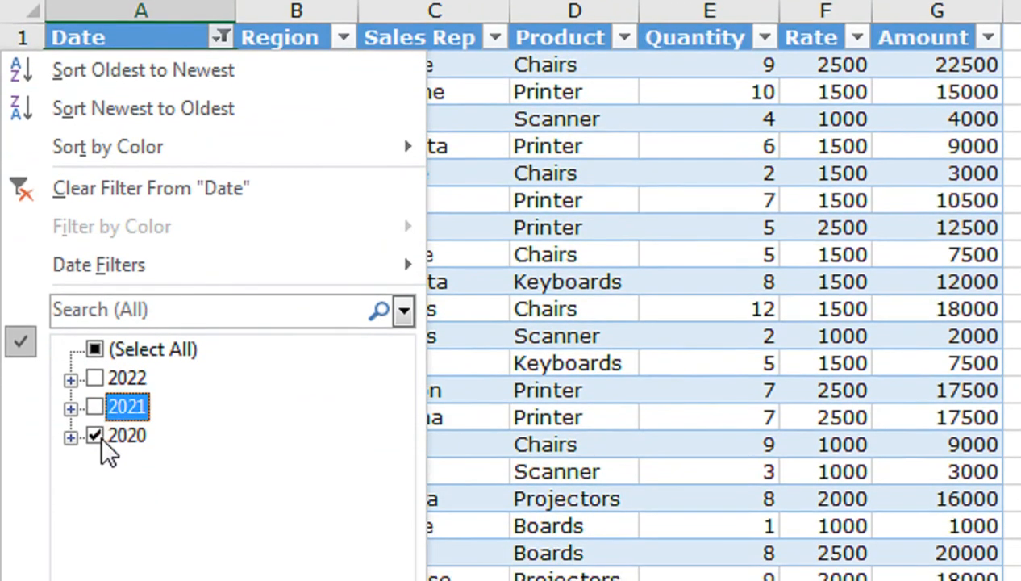
click(94, 436)
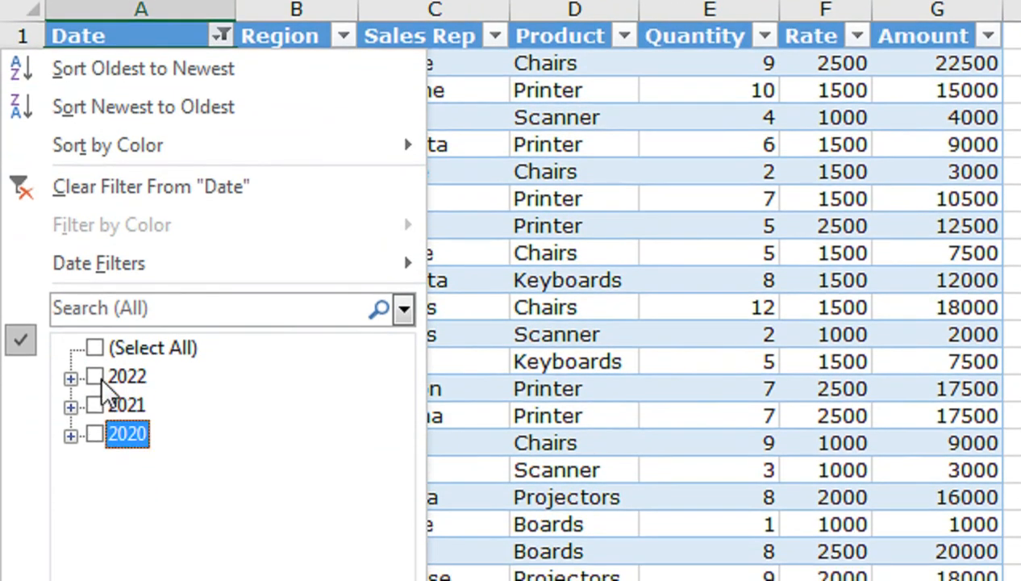
click(95, 378)
click(200, 577)
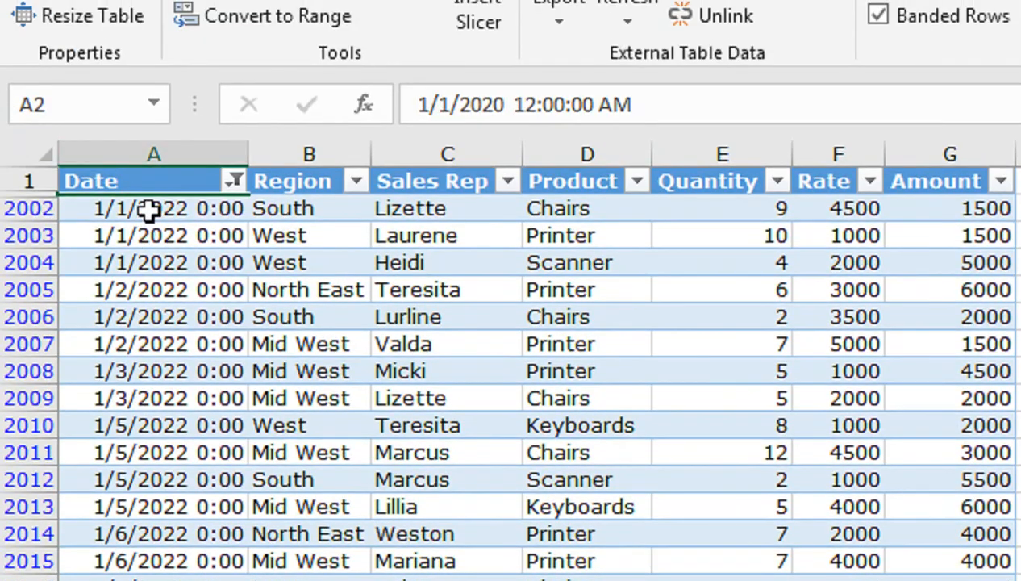
Check the filtered 2022 records down to the last row and go back to the header.
click(149, 209)
key(ctrl+Down)
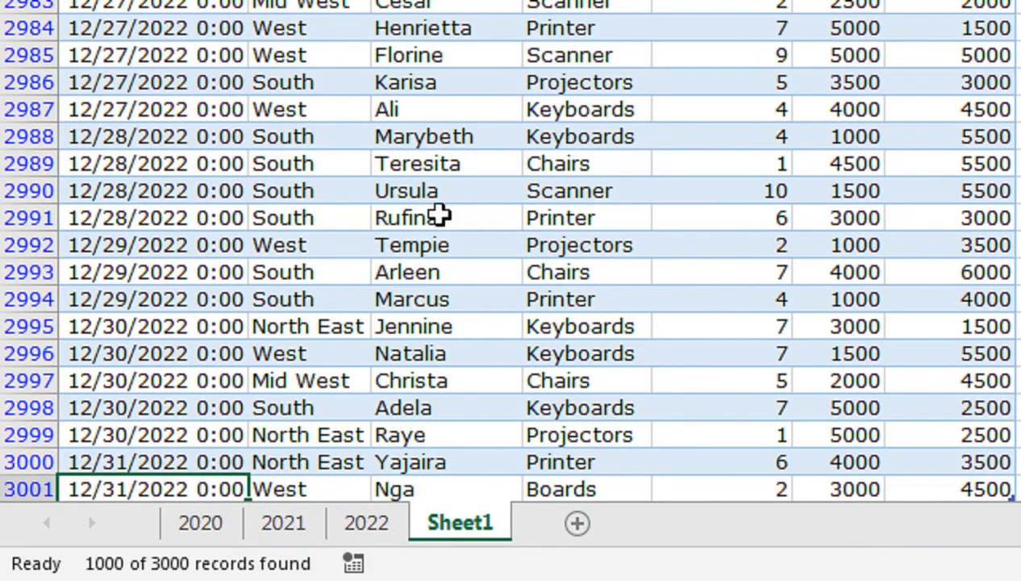
key(ctrl+shift+Up)
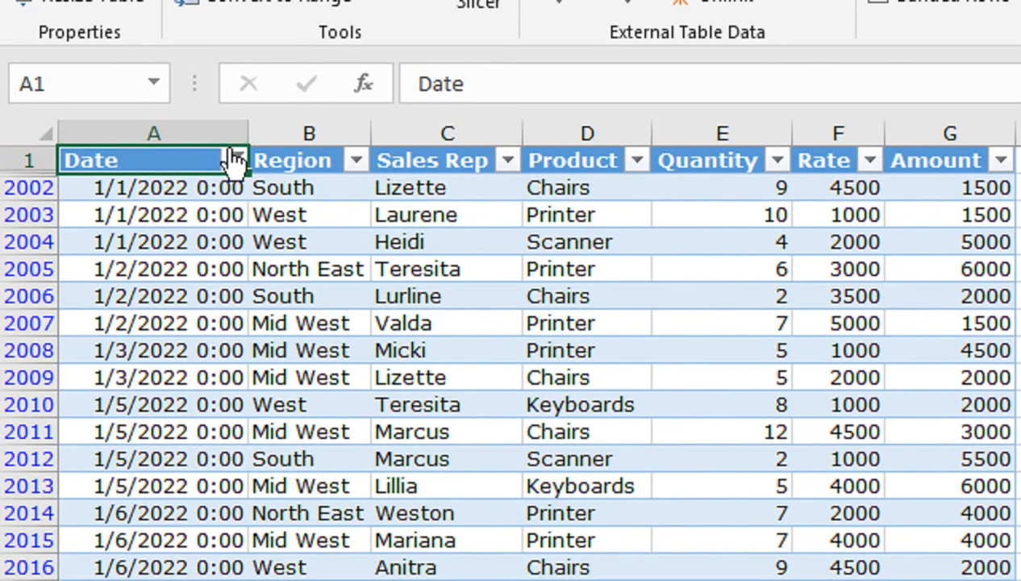
Reset the Date column filter to include all years.
click(235, 160)
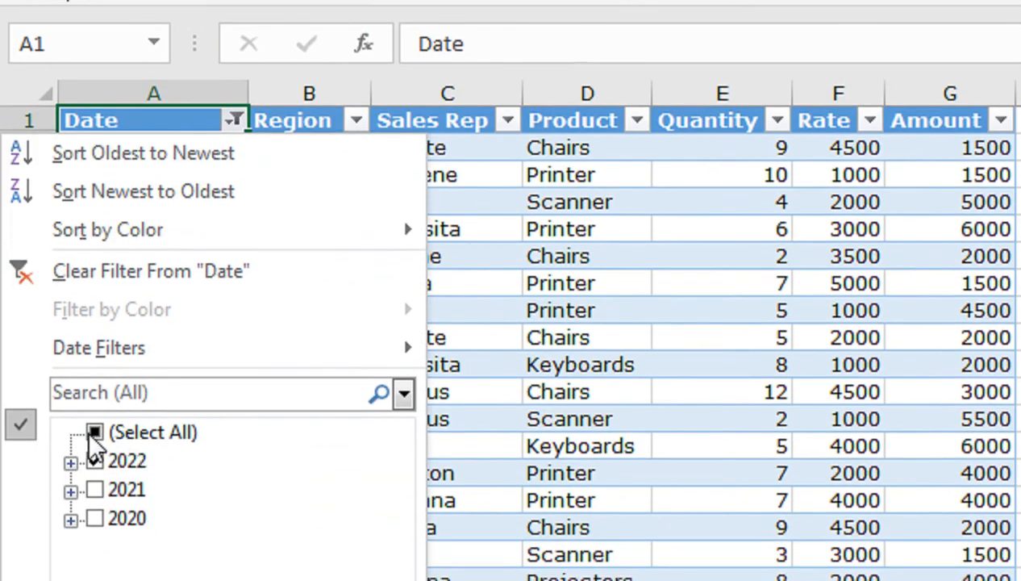
click(94, 471)
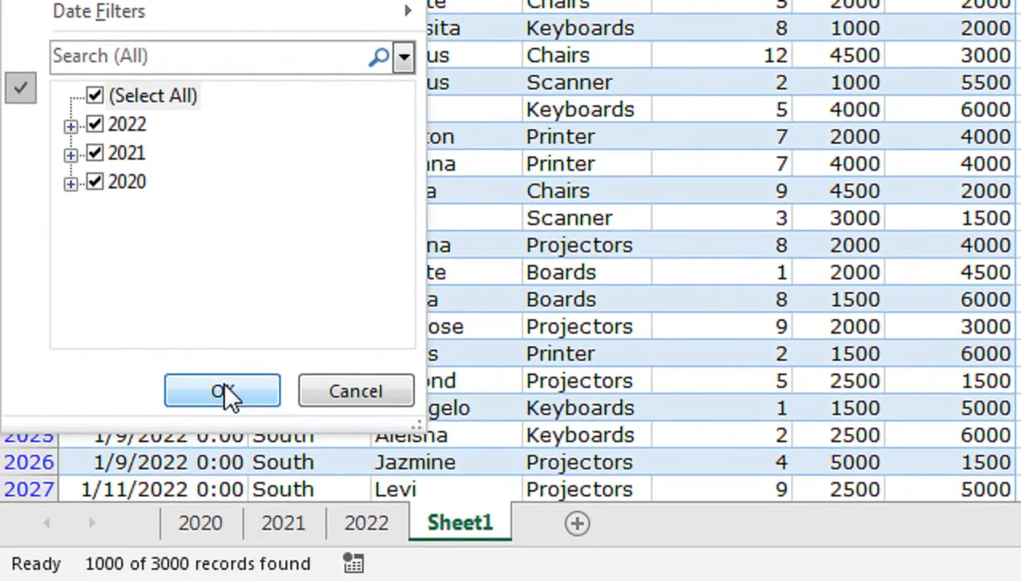
click(230, 580)
Select the date records on the 2022 sheet and in Sheet1's combined table to compare their counts.
click(340, 524)
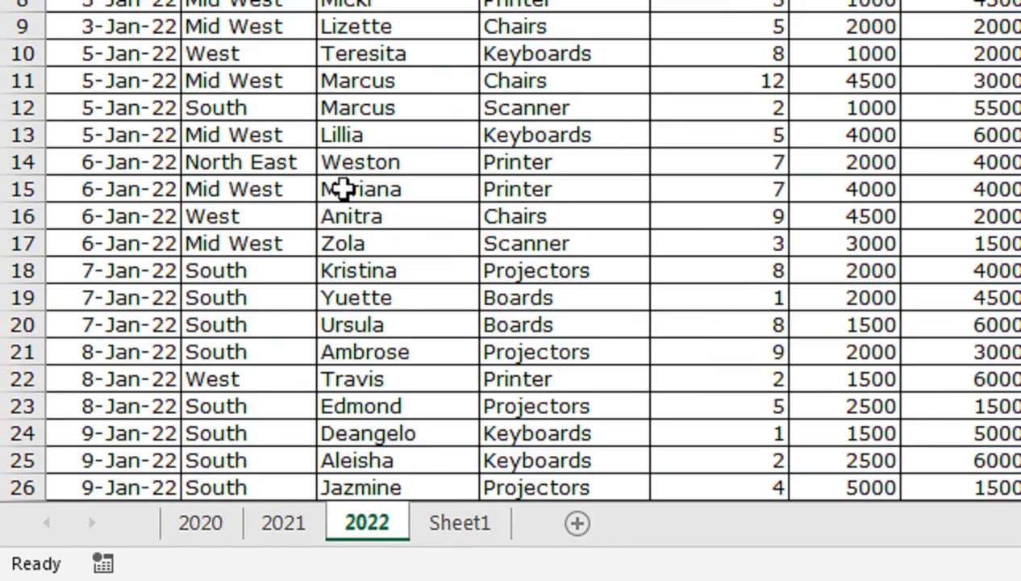
click(110, 155)
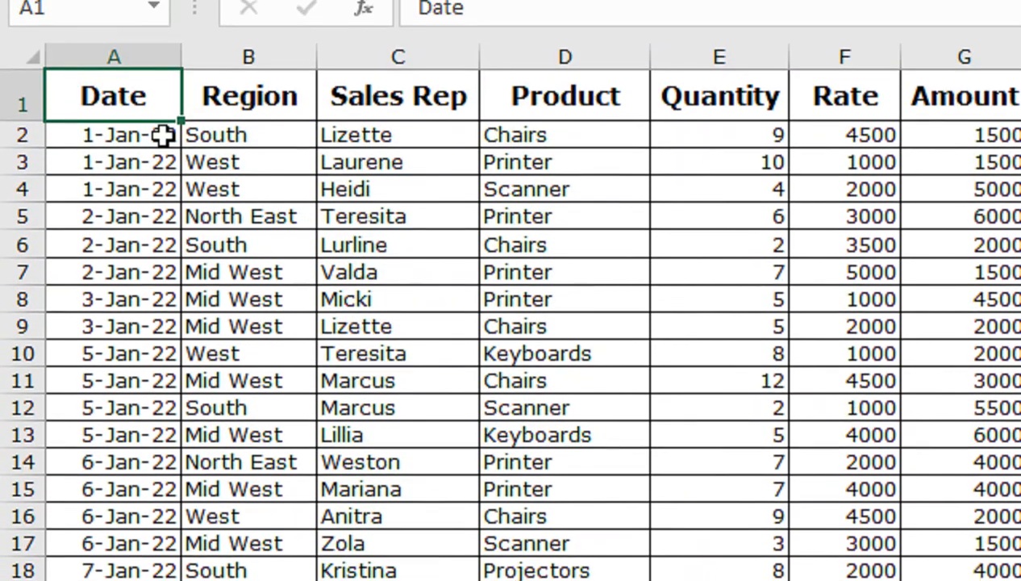
click(163, 145)
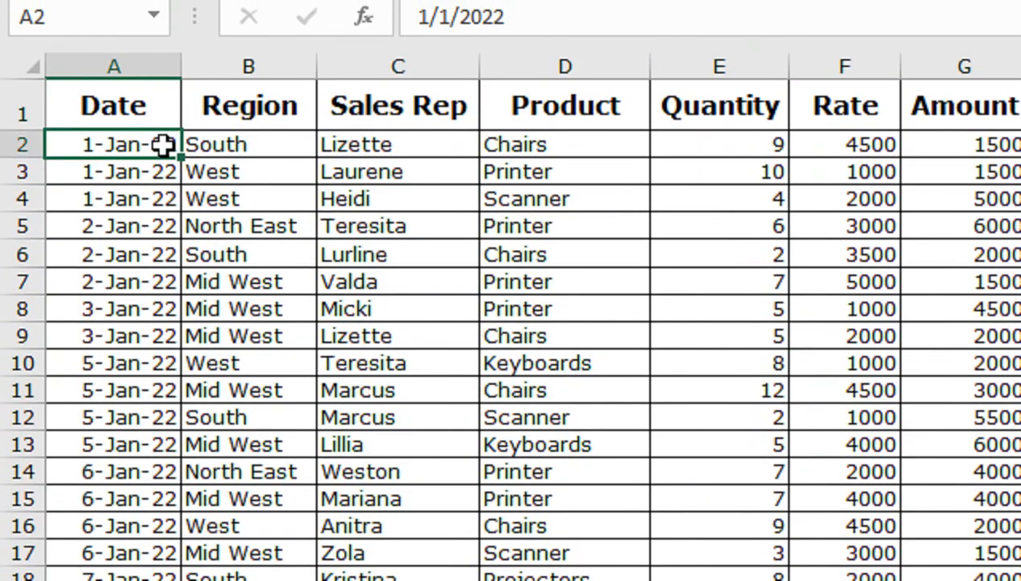
key(ctrl+shift+Down)
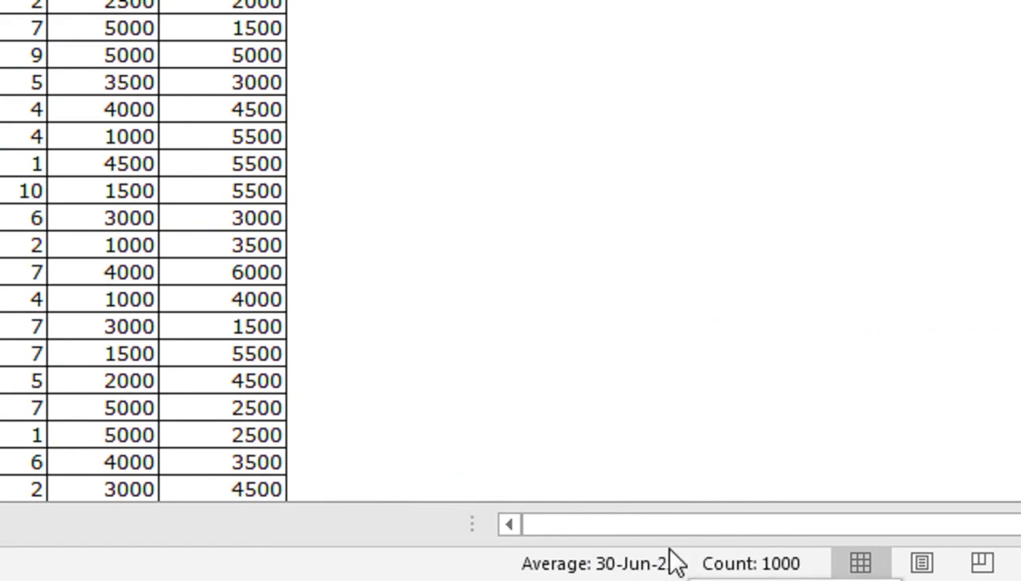
click(123, 529)
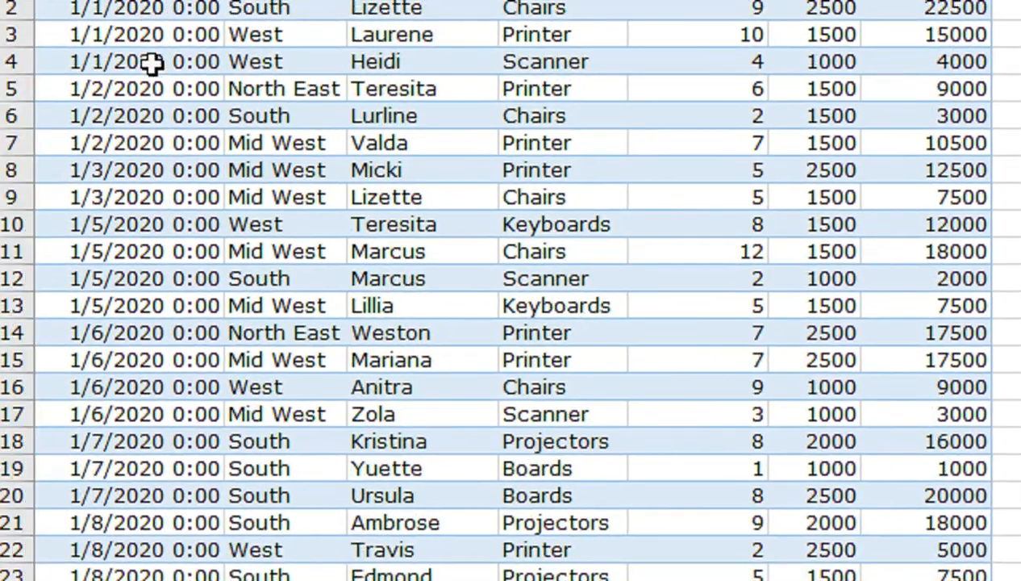
key(ctrl+shift+Down)
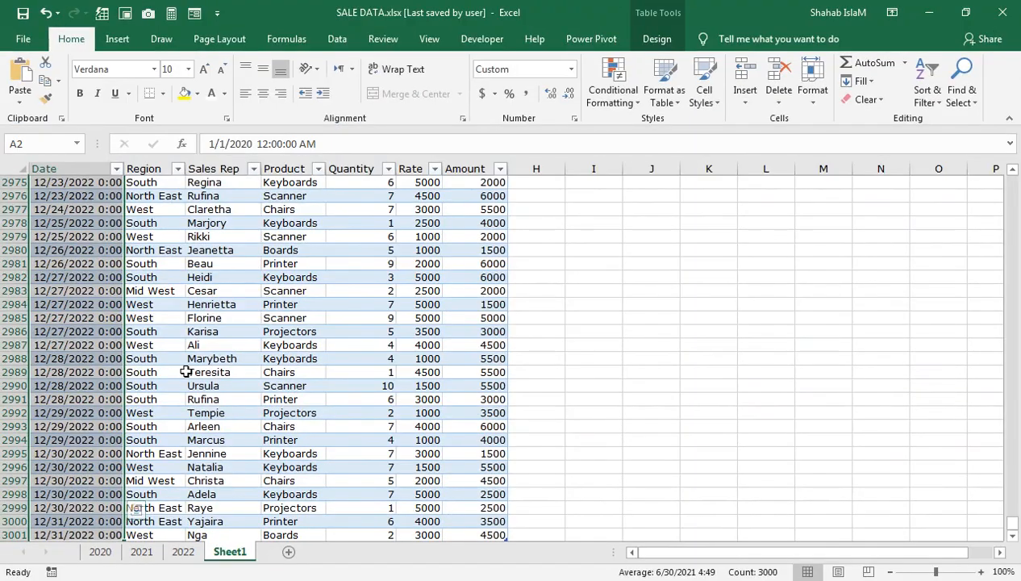
Insert a PivotTable based on the combined sales table, placed on a new worksheet.
click(161, 372)
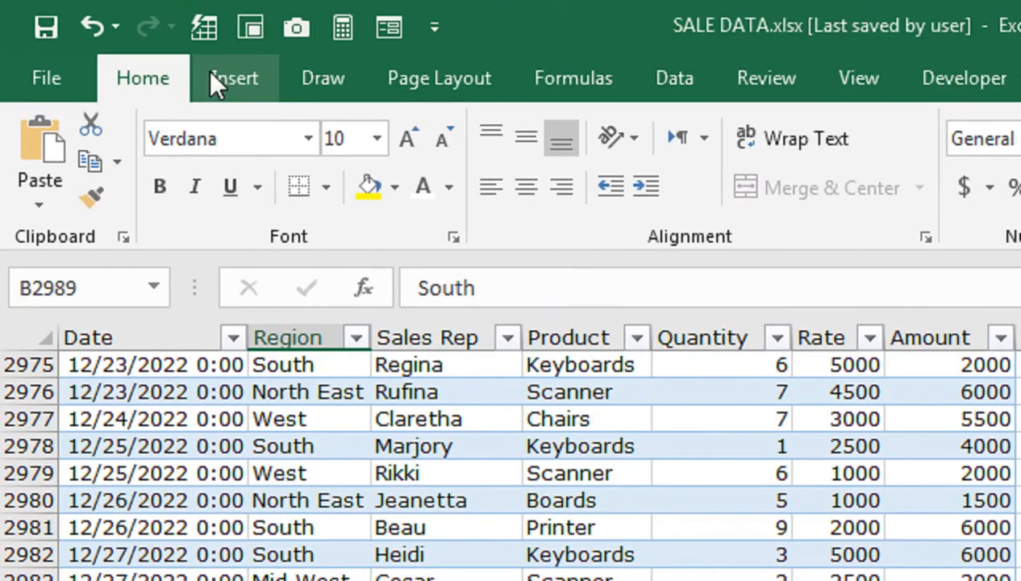
click(246, 84)
click(63, 194)
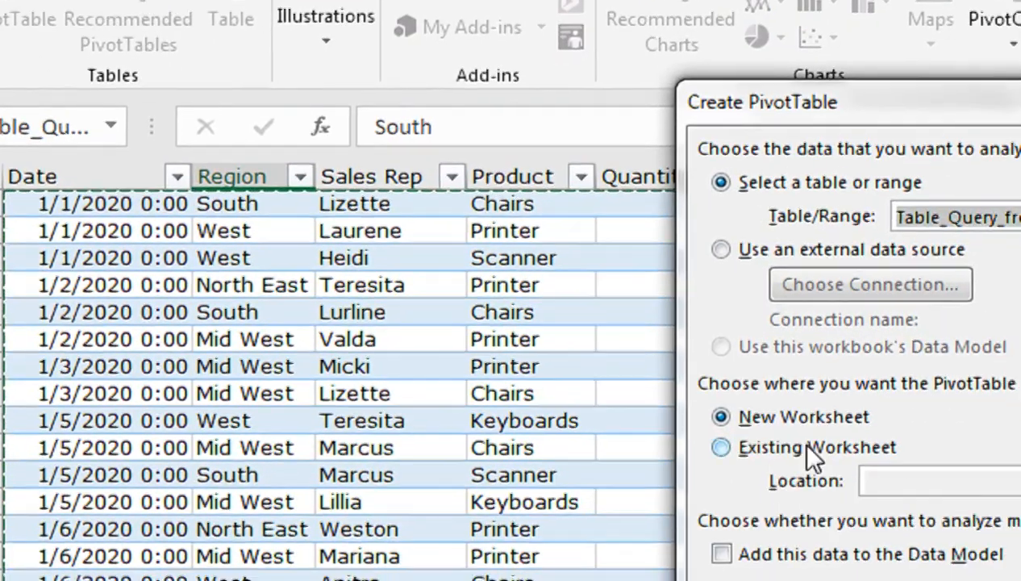
click(830, 478)
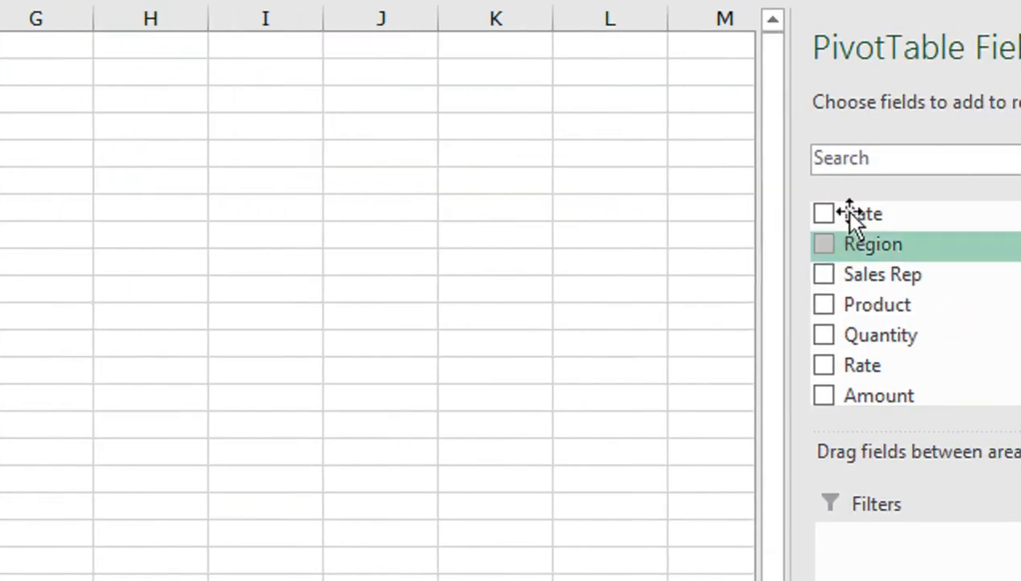
Lay out the PivotTable with Date as filter, Product as columns, Sales Rep as rows, and Quantity and Amount as values.
drag(768, 231, 823, 540)
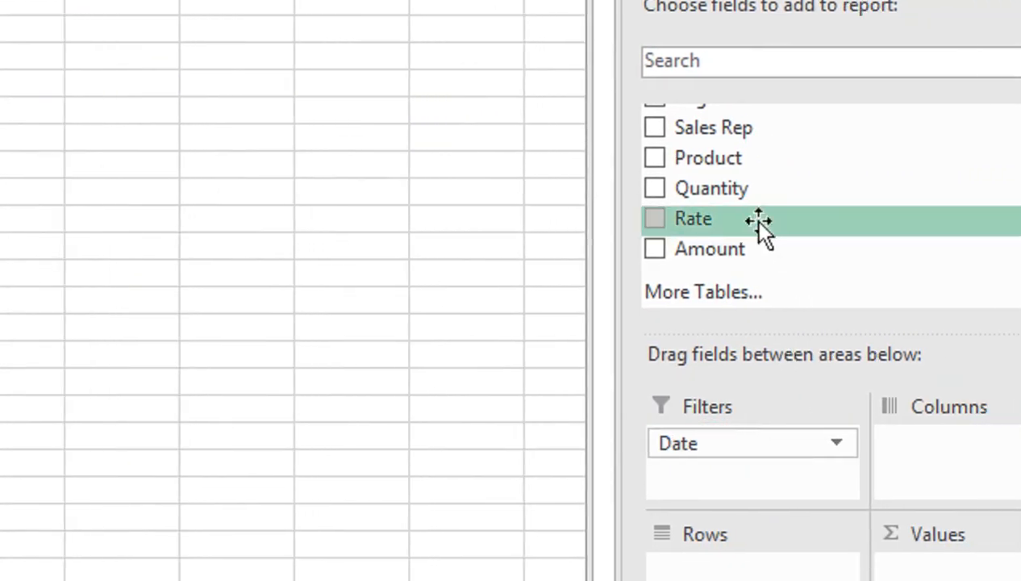
drag(702, 158, 681, 555)
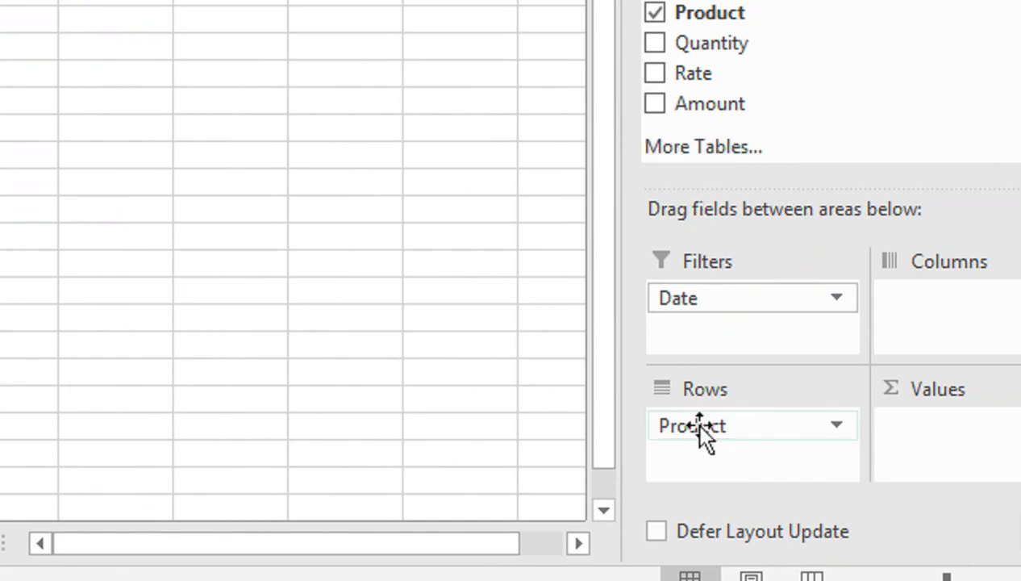
drag(692, 420, 914, 318)
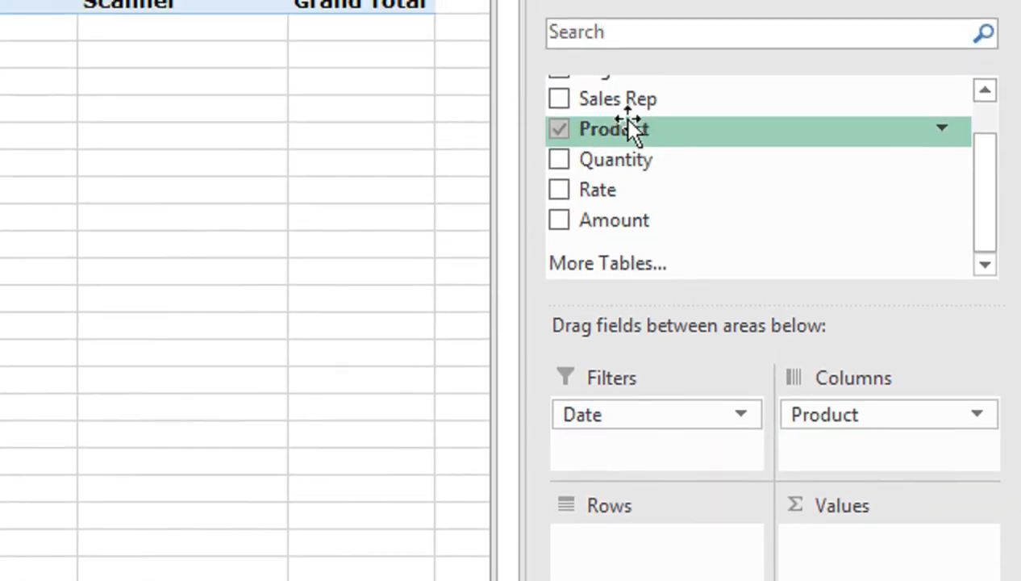
drag(630, 66, 637, 516)
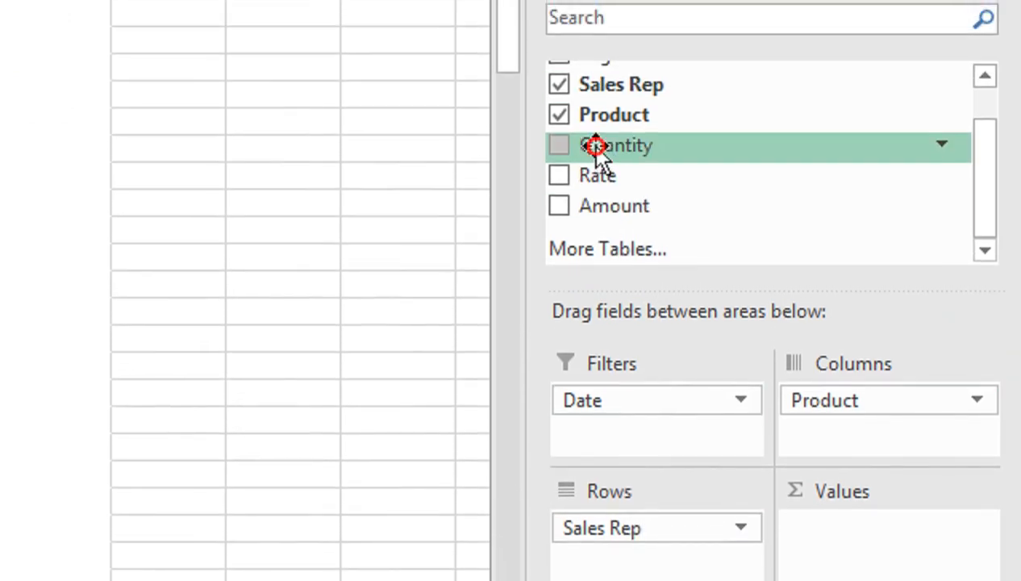
drag(595, 147, 816, 541)
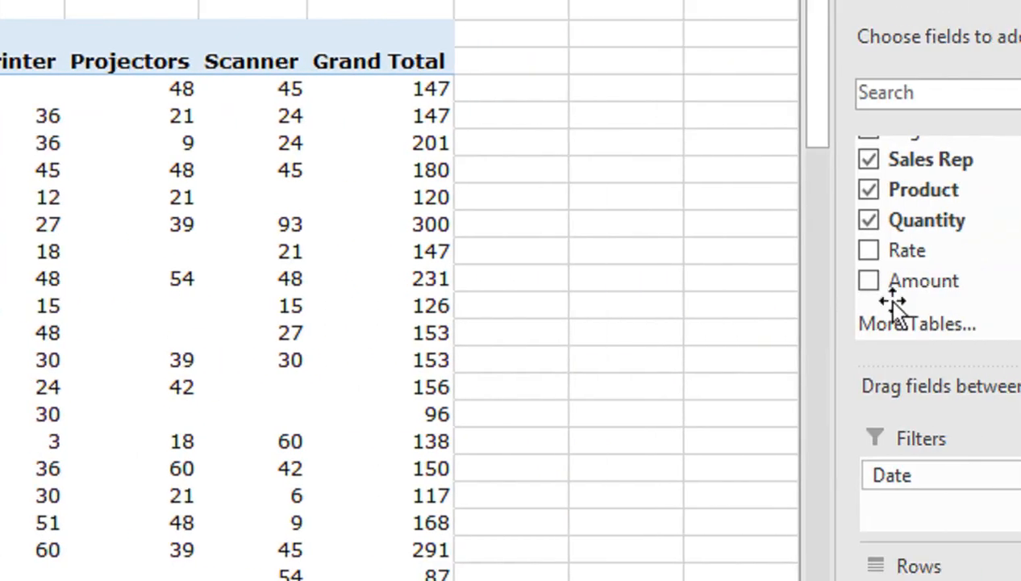
drag(795, 283, 1011, 578)
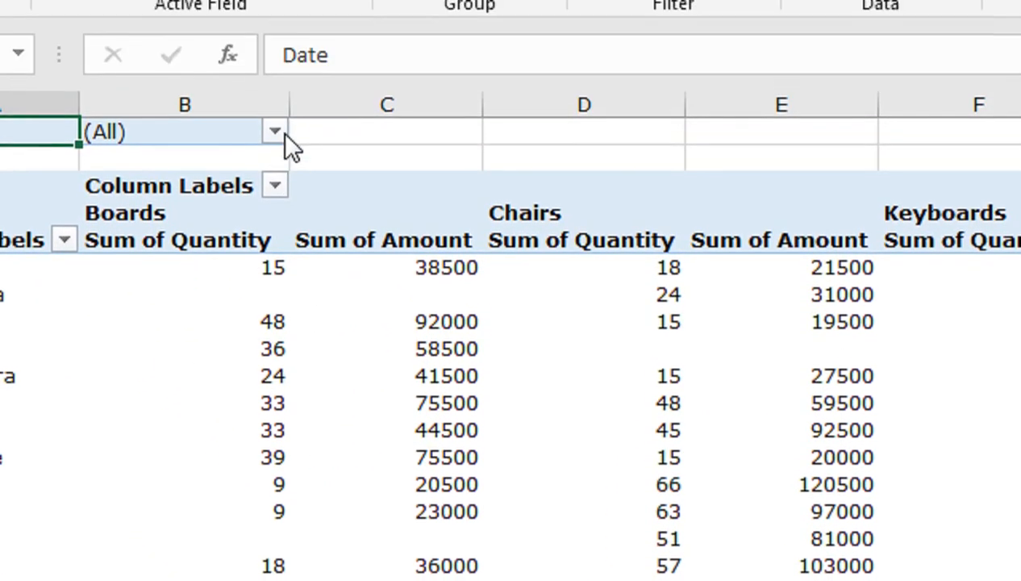
Look through the dates offered by the PivotTable's Date filter and leave it set to all dates.
click(276, 7)
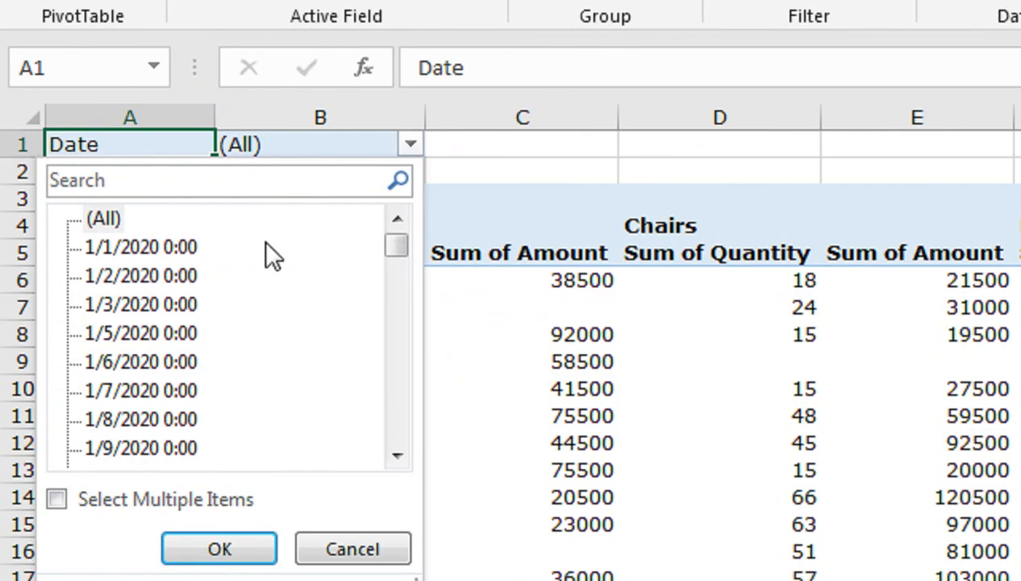
click(109, 220)
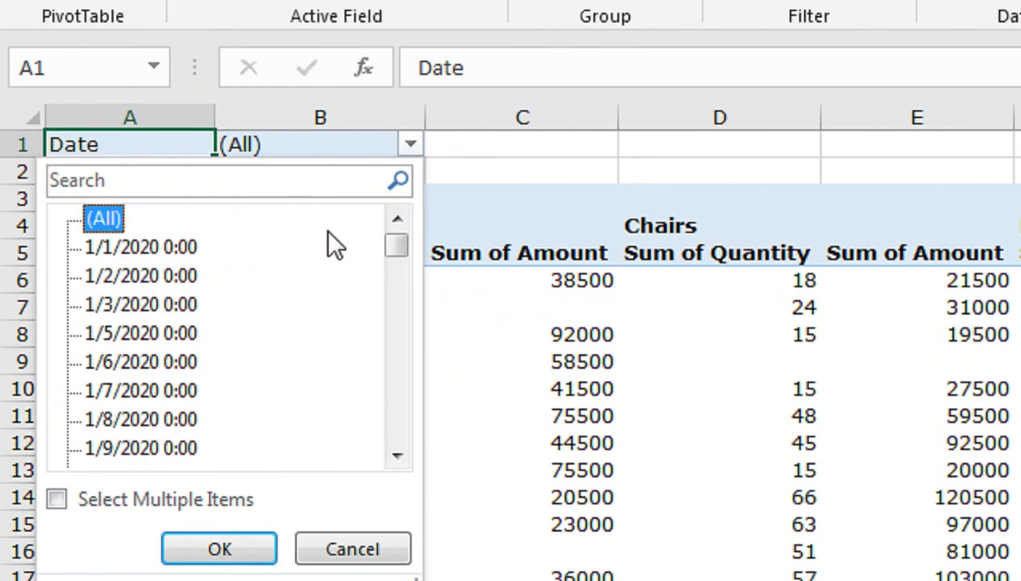
drag(385, 250, 417, 346)
drag(417, 305, 415, 215)
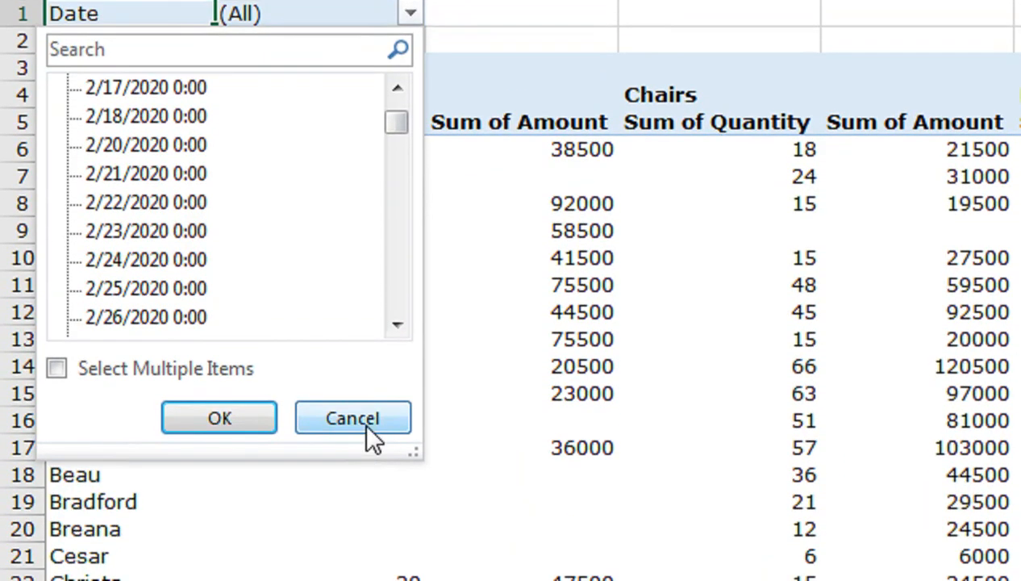
click(365, 425)
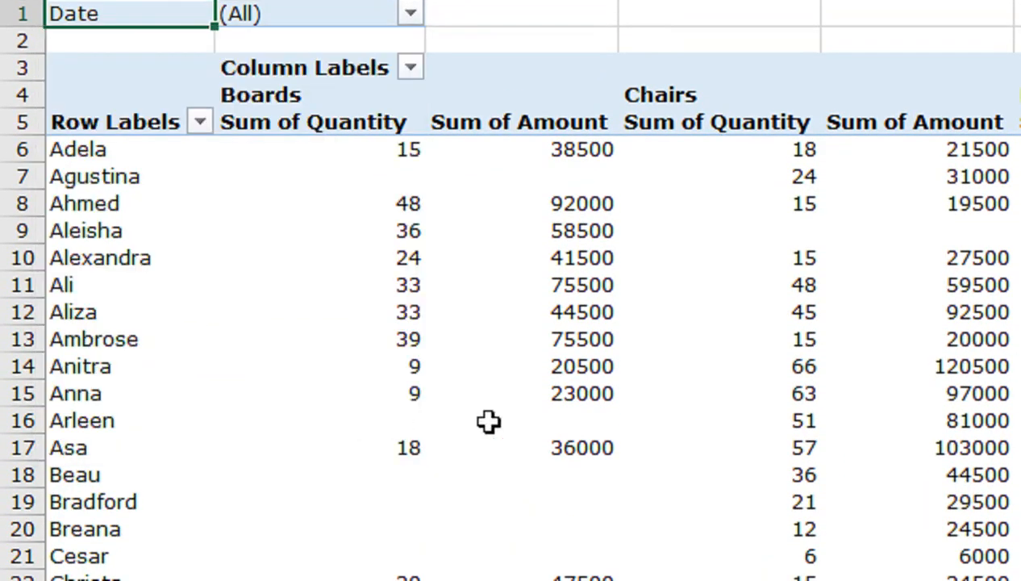
Remove Sum of Amount from the PivotTable's values.
click(692, 256)
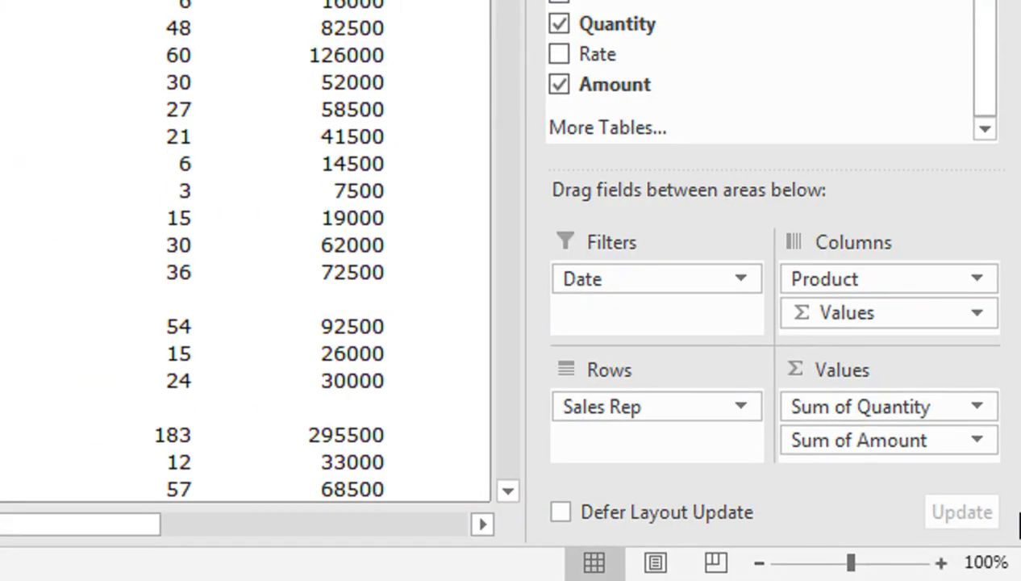
drag(875, 447, 353, 105)
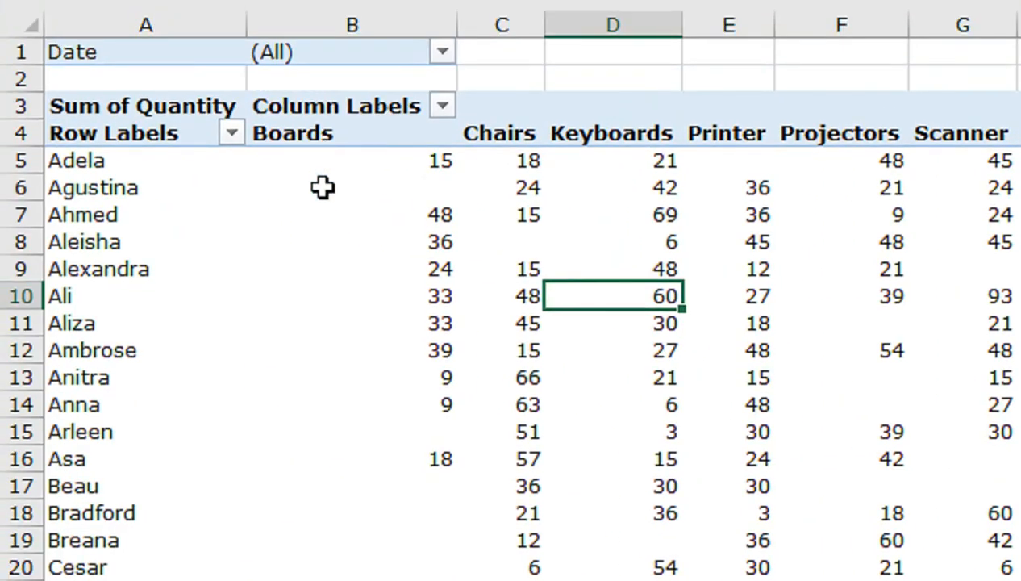
Go back to the combined sales table on Sheet1.
mouse_move(306, 144)
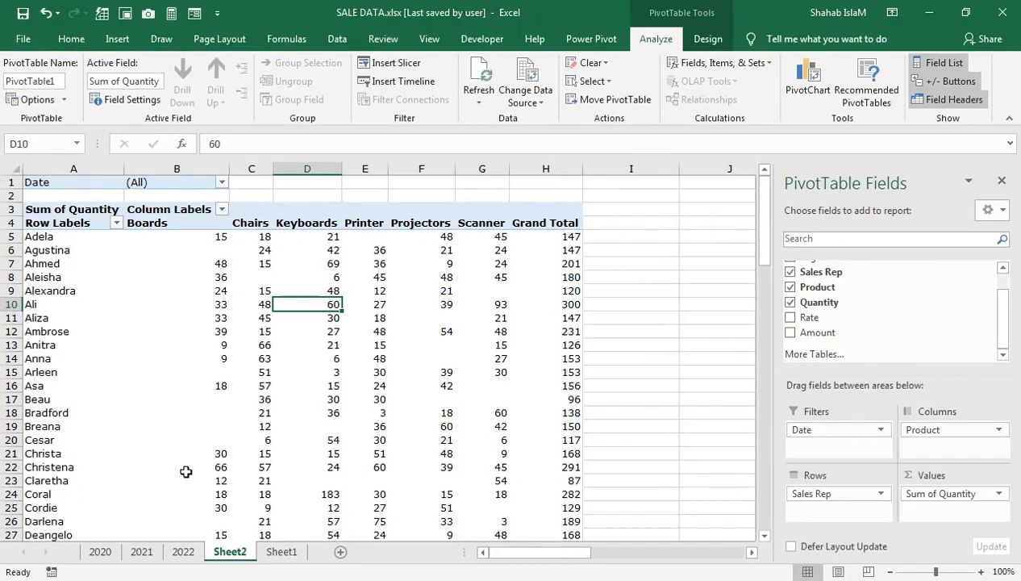
click(281, 552)
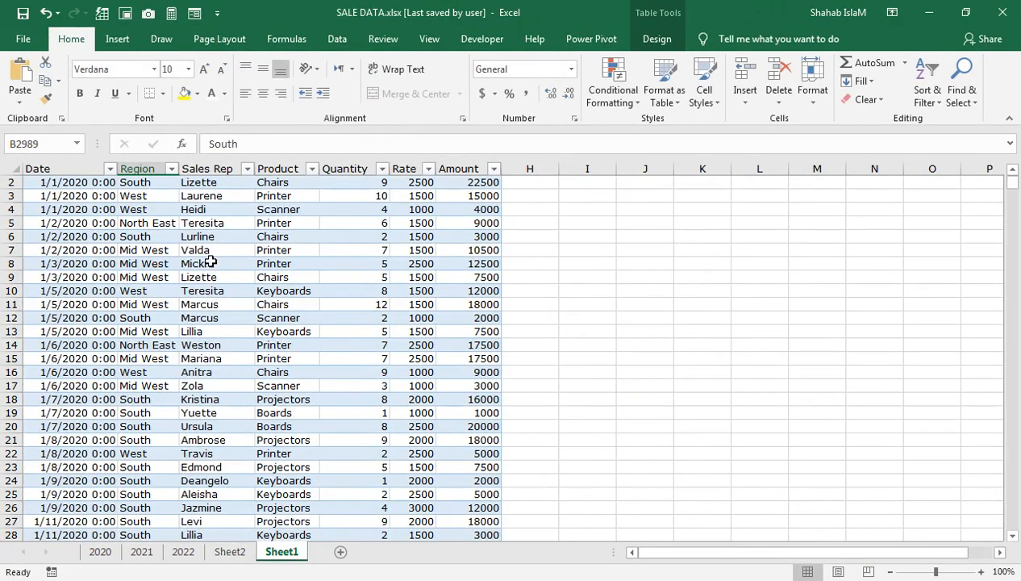